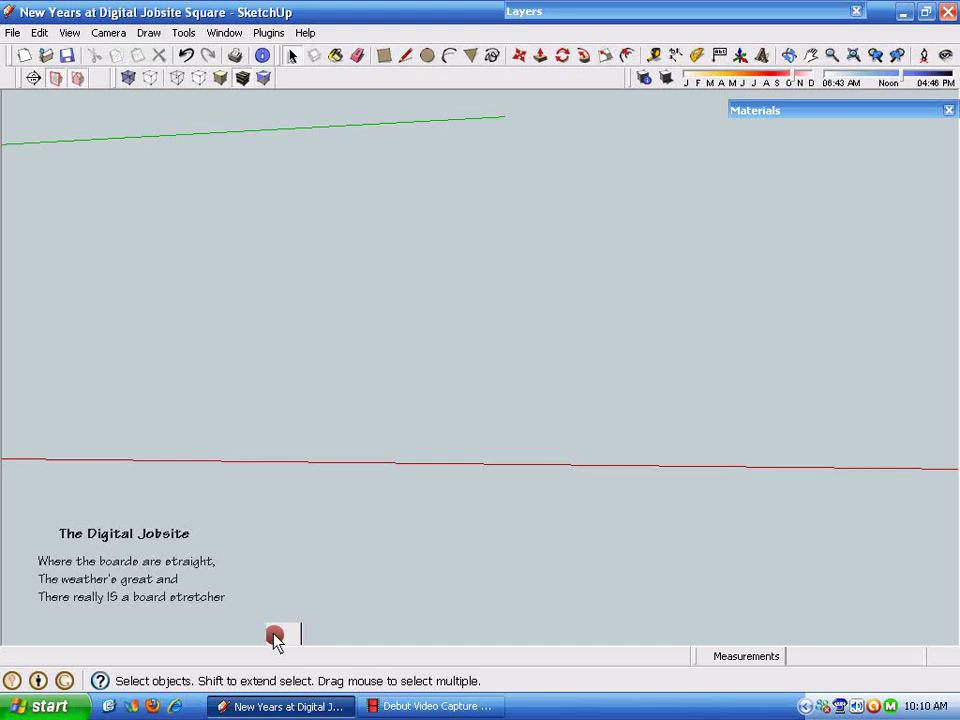
Draw a flat circle with a 20-inch radius on the ground near the red axis.
left_click(428, 56)
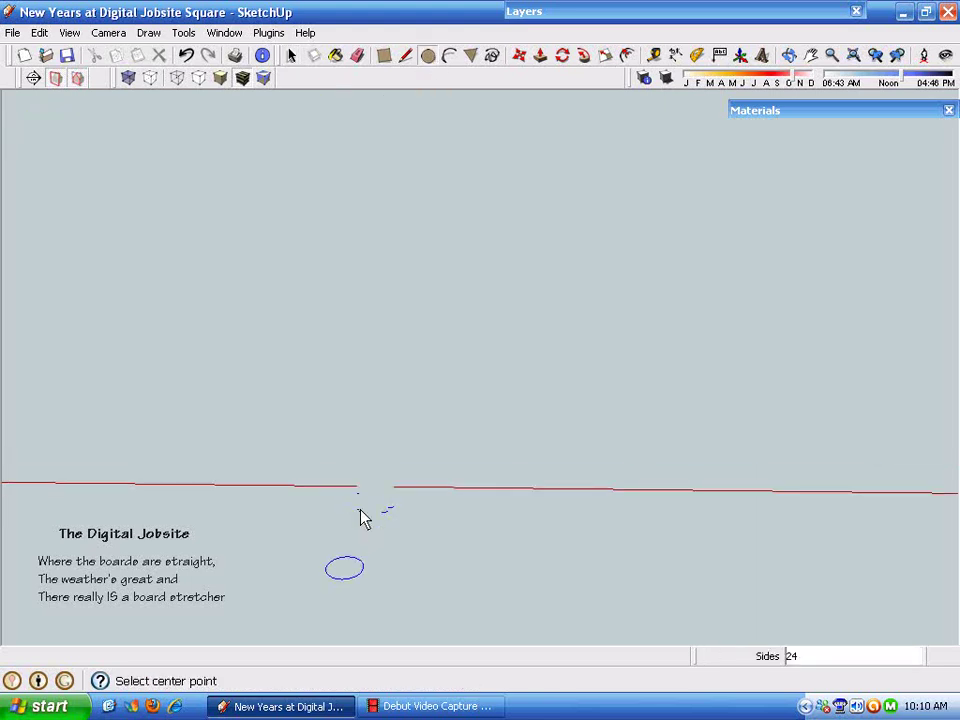
left_click(358, 471)
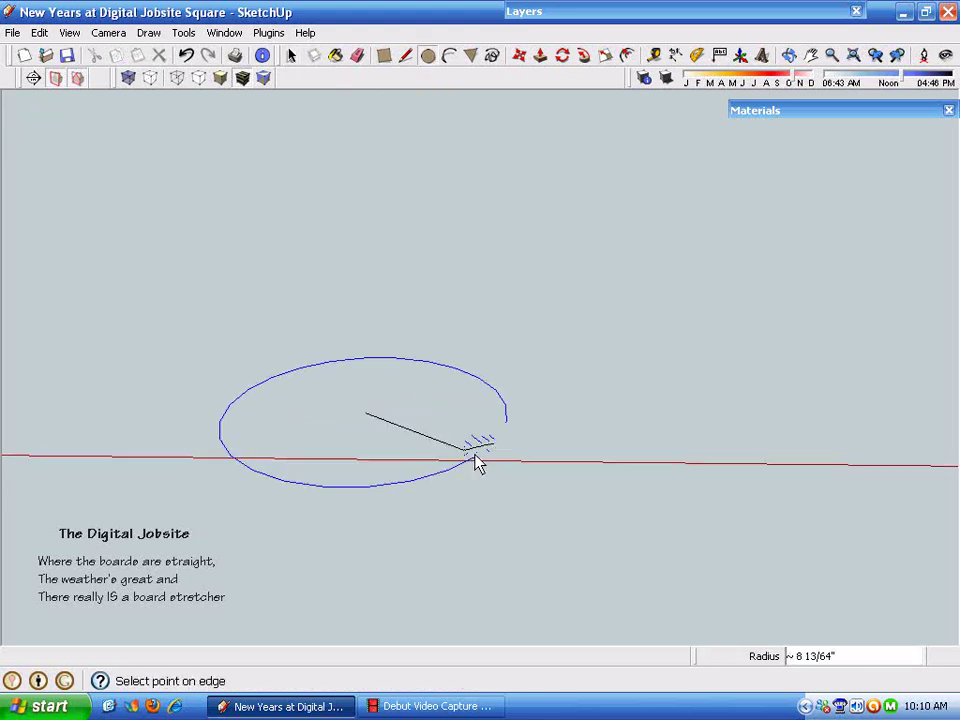
type("2")
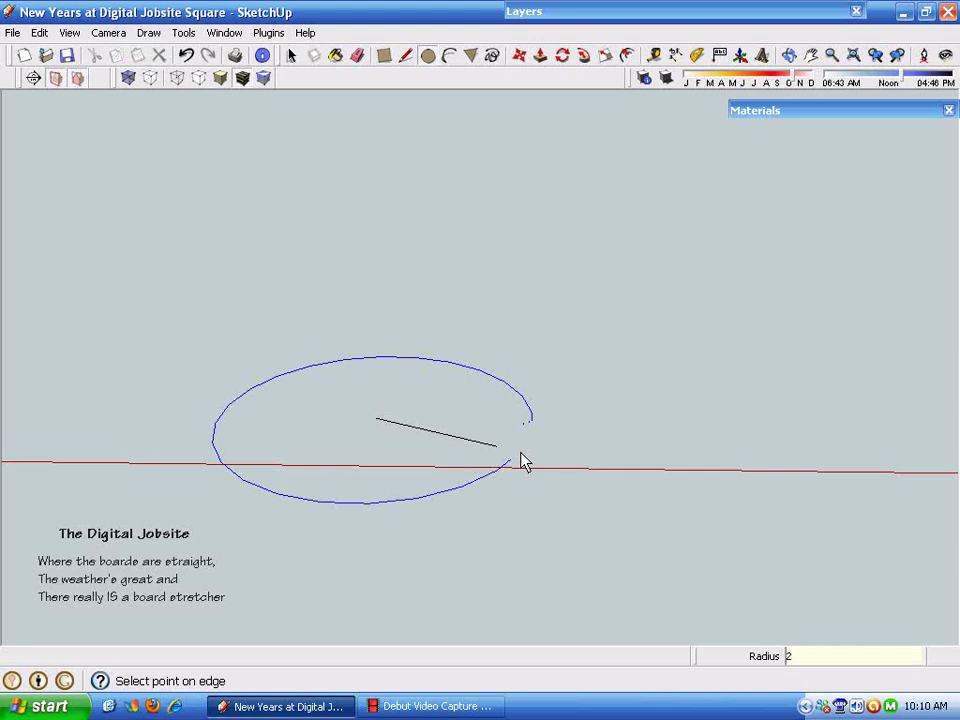
type("0")
key("Return")
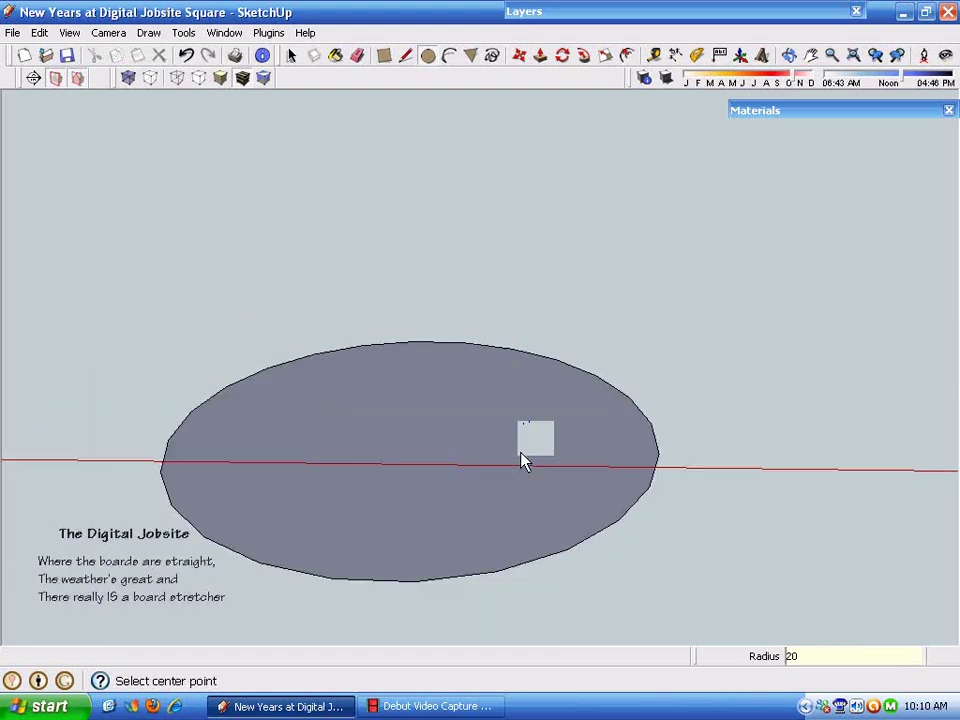
Add a point at the centre of the circle from its selected edge.
key("space")
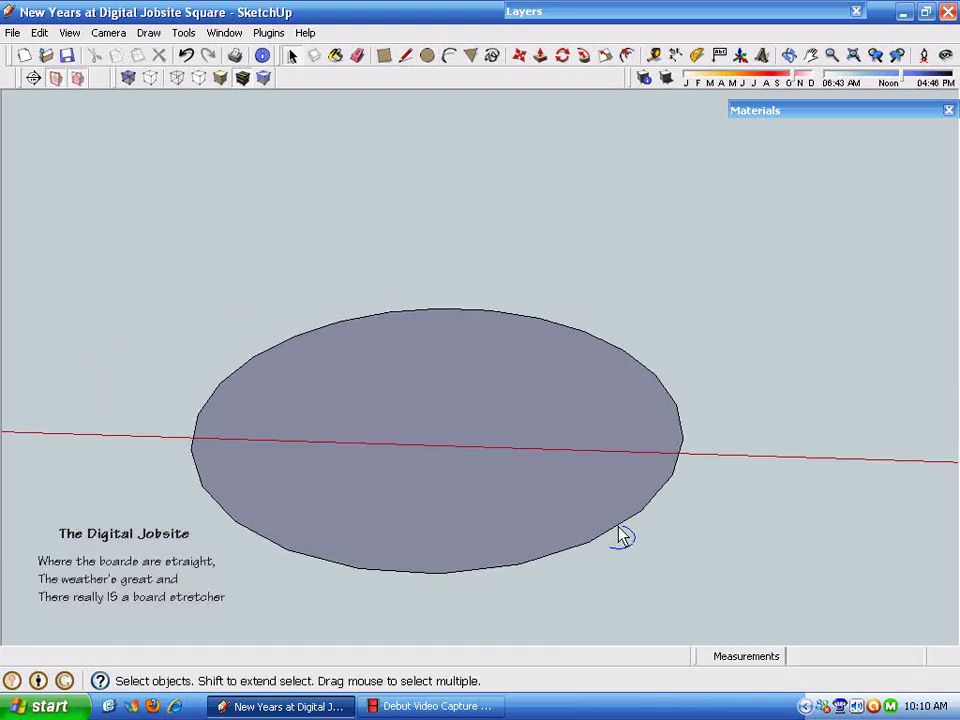
left_click(621, 533)
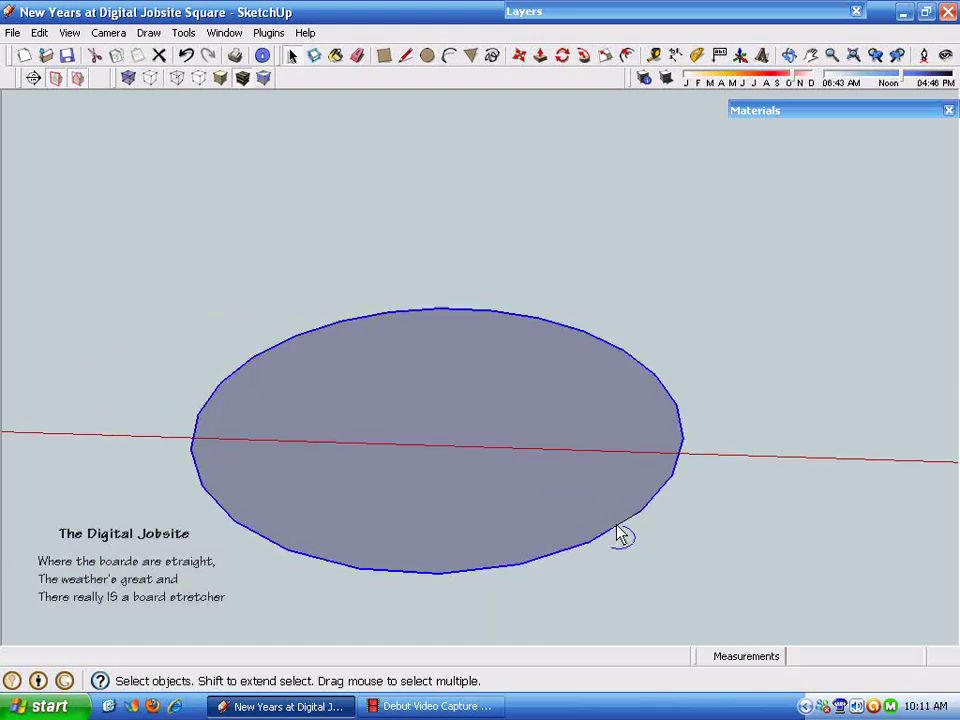
right_click(664, 497)
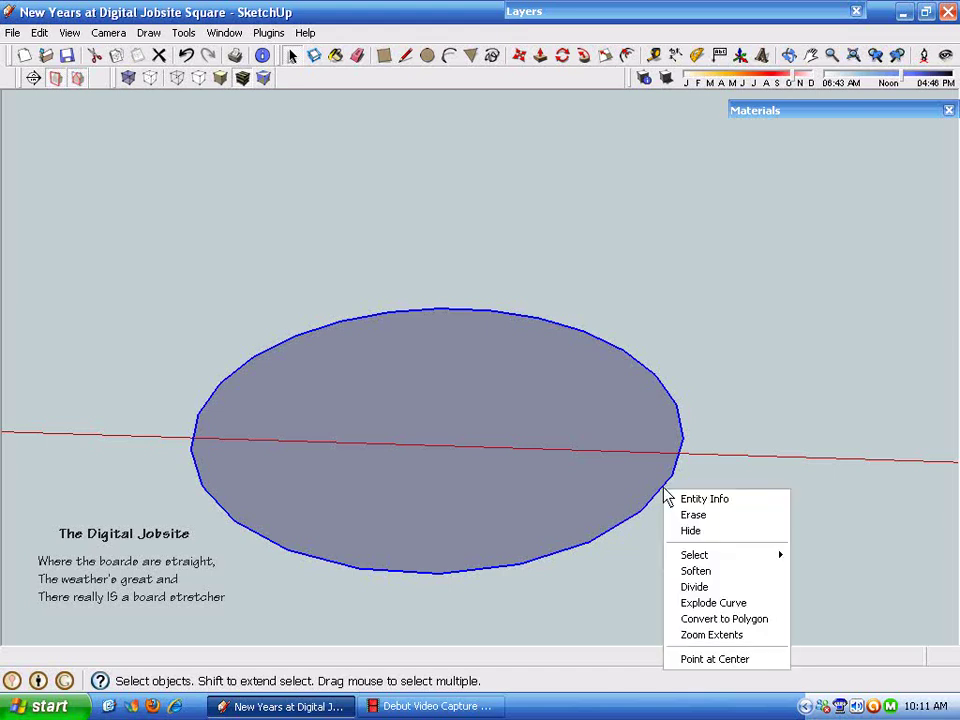
left_click(690, 659)
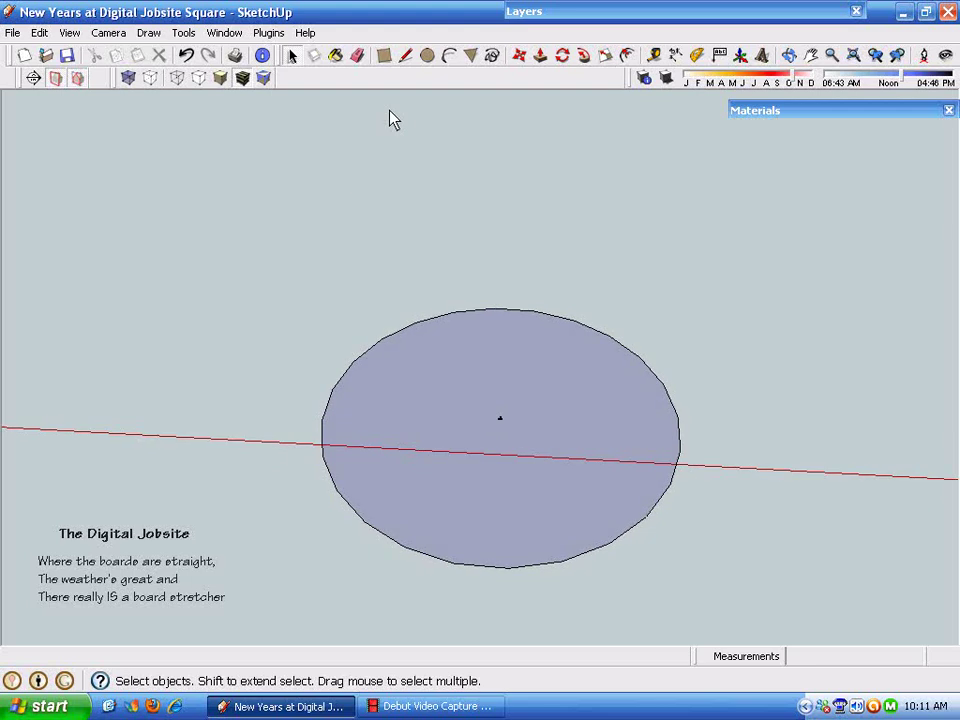
Draw a rectangle about 12 1/4" by 22 1/2" on the ground beside the circle and pull it up into a box.
left_click(384, 57)
left_click(96, 331)
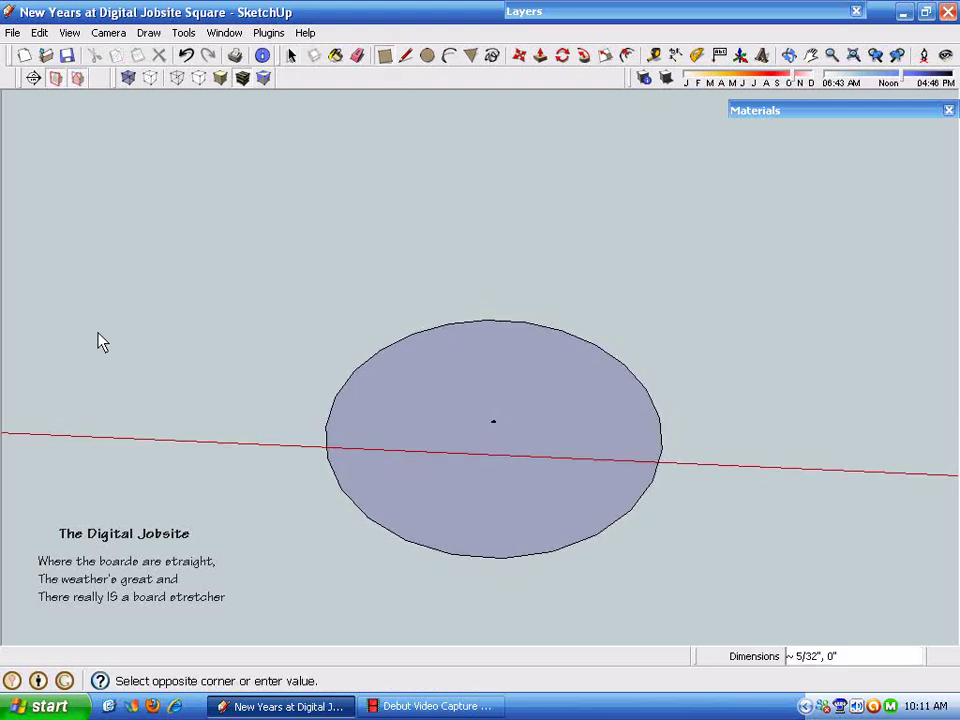
left_click(230, 244)
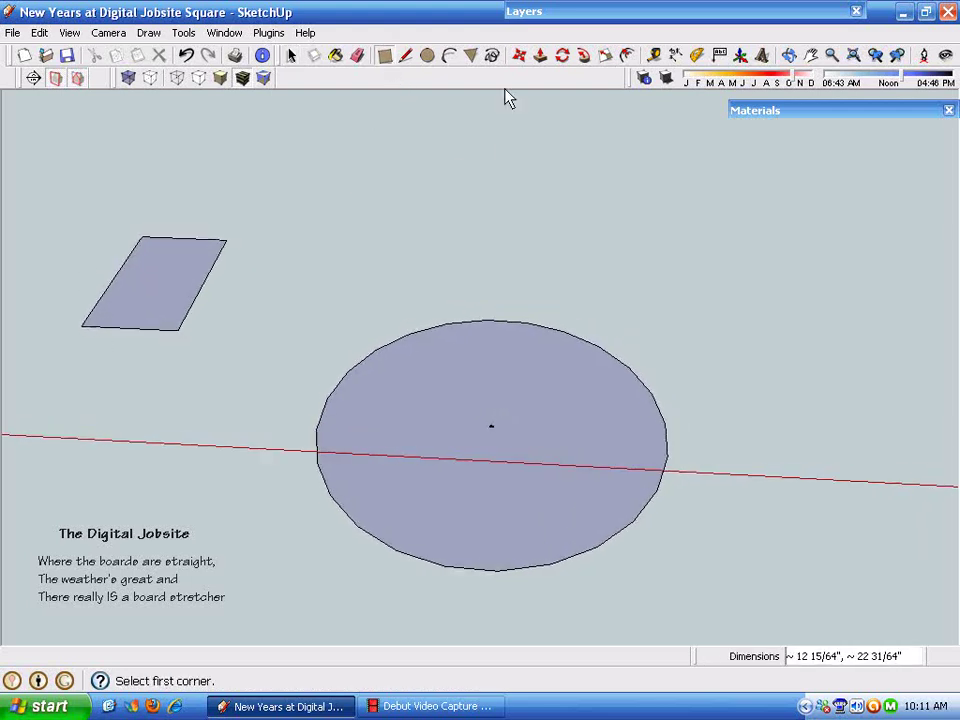
left_click(540, 56)
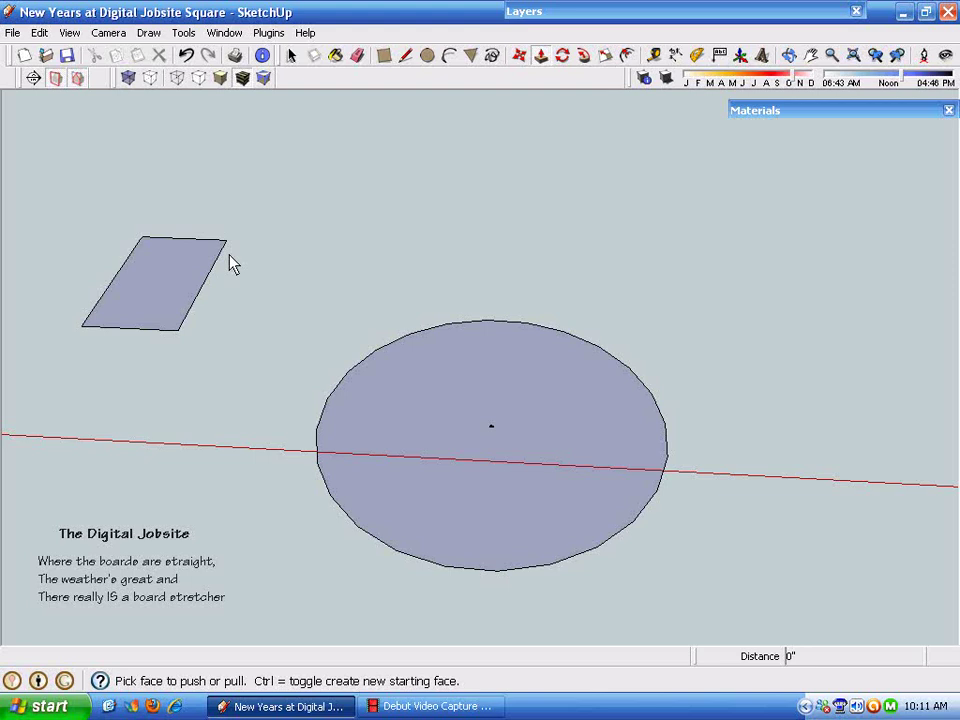
left_click_drag(116, 291, 133, 212)
Select the whole box, make it a group, and clear the selection.
key("space")
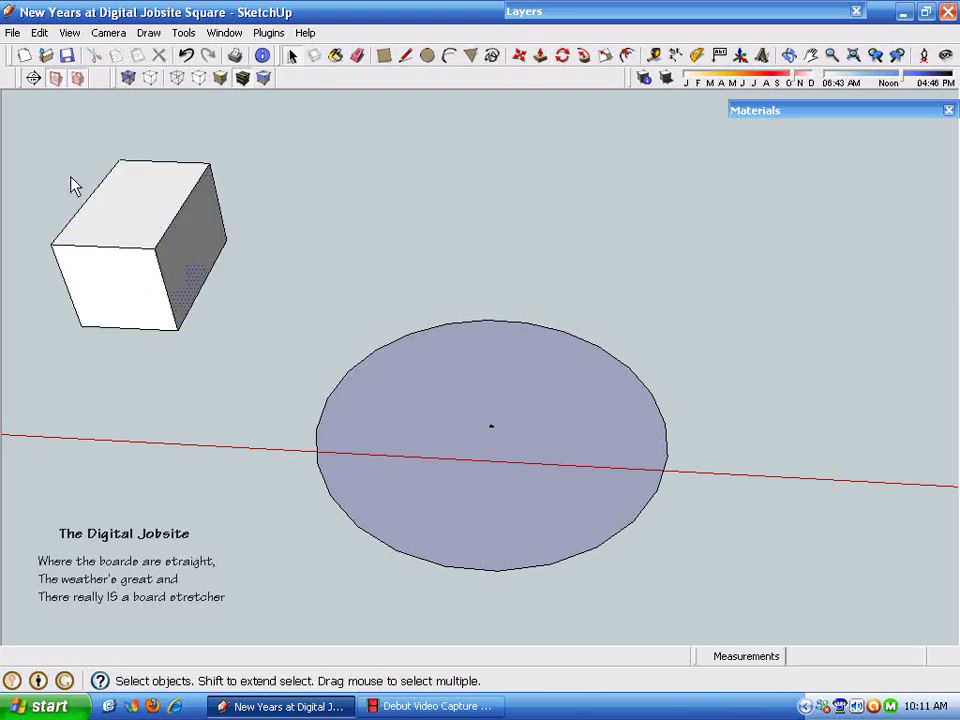
left_click_drag(16, 152, 295, 463)
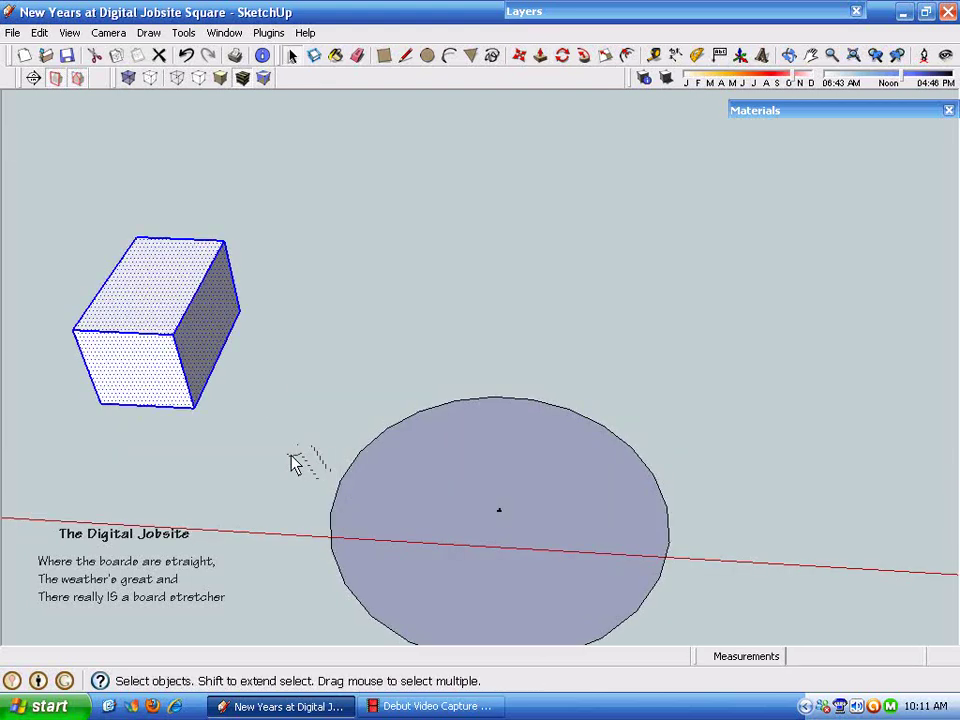
right_click(168, 368)
left_click(229, 491)
left_click(512, 229)
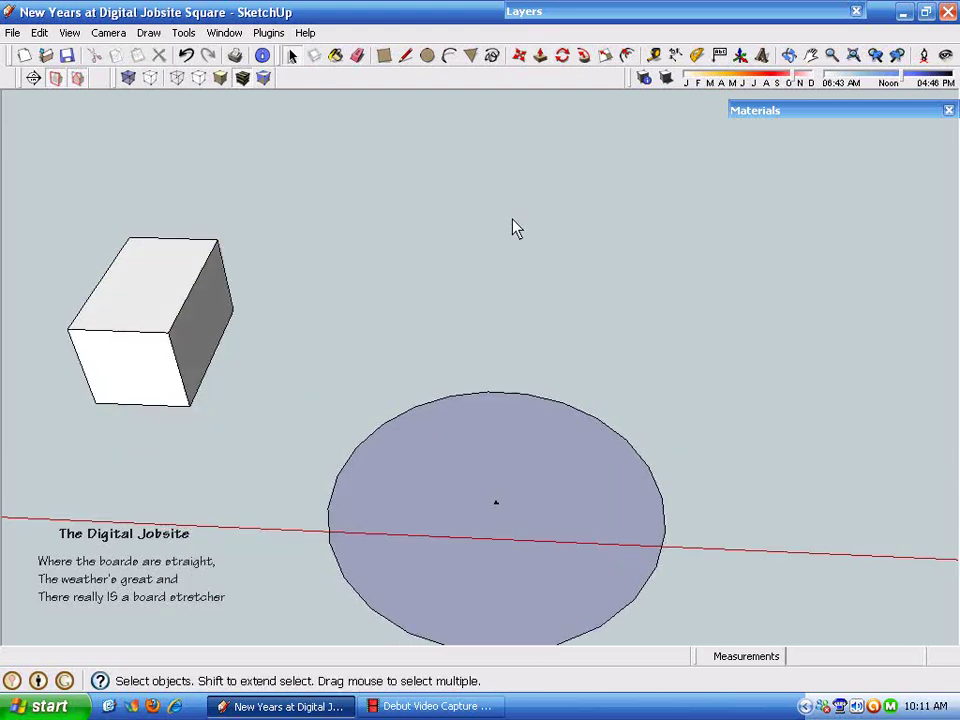
Copy the circle together with its centre point 20 inches straight up.
left_click_drag(236, 289, 756, 611)
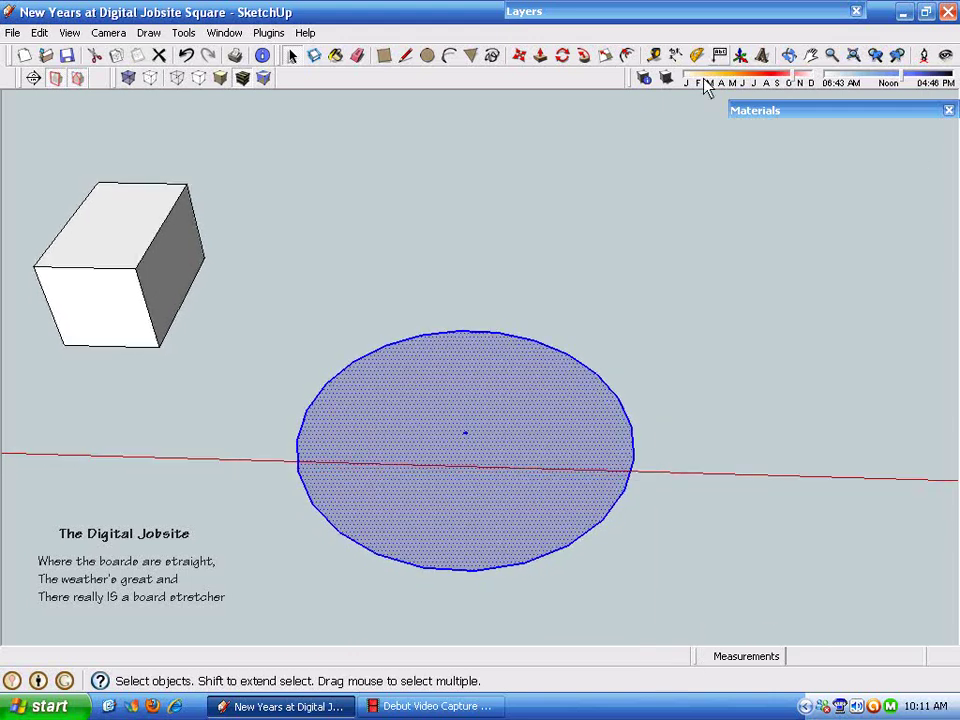
left_click(563, 55)
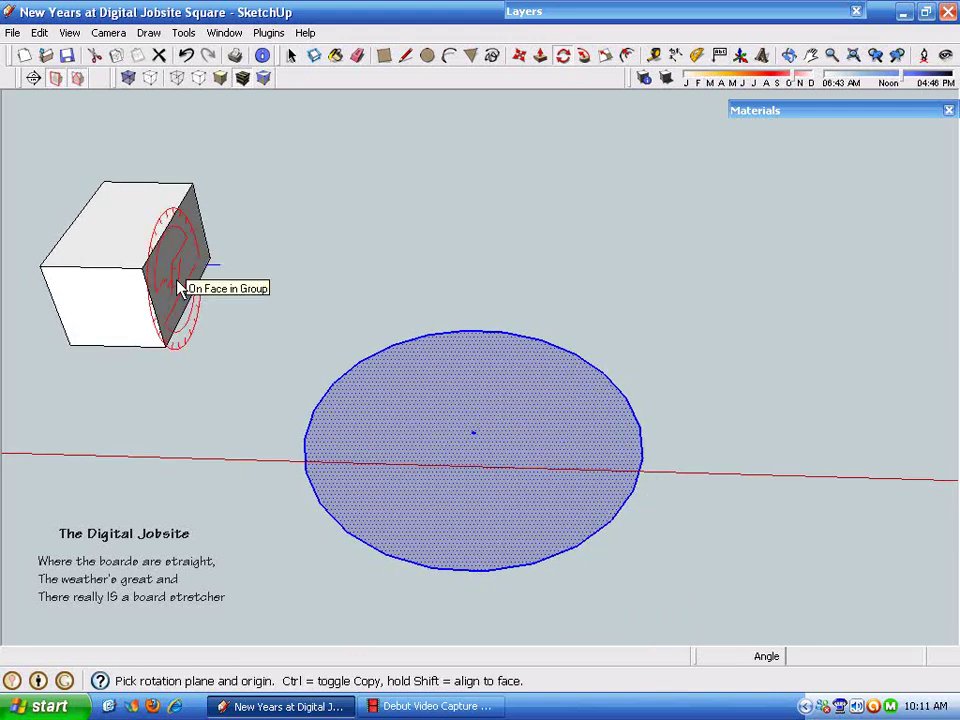
key("space")
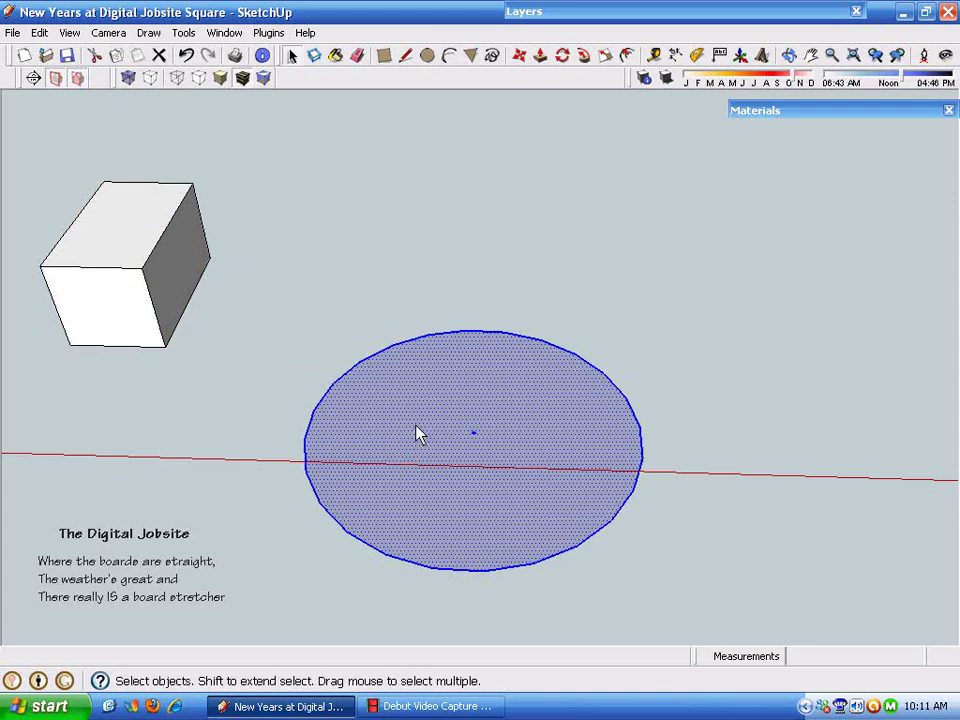
middle_click_drag(418, 433, 521, 60)
left_click(520, 55)
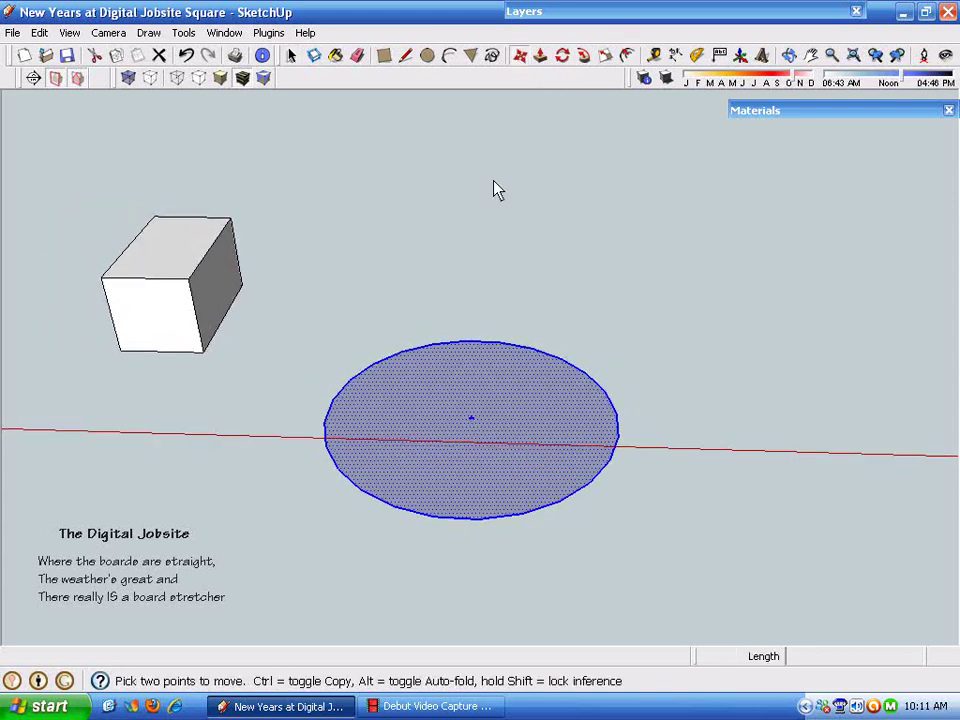
key("ctrl")
left_click(474, 419)
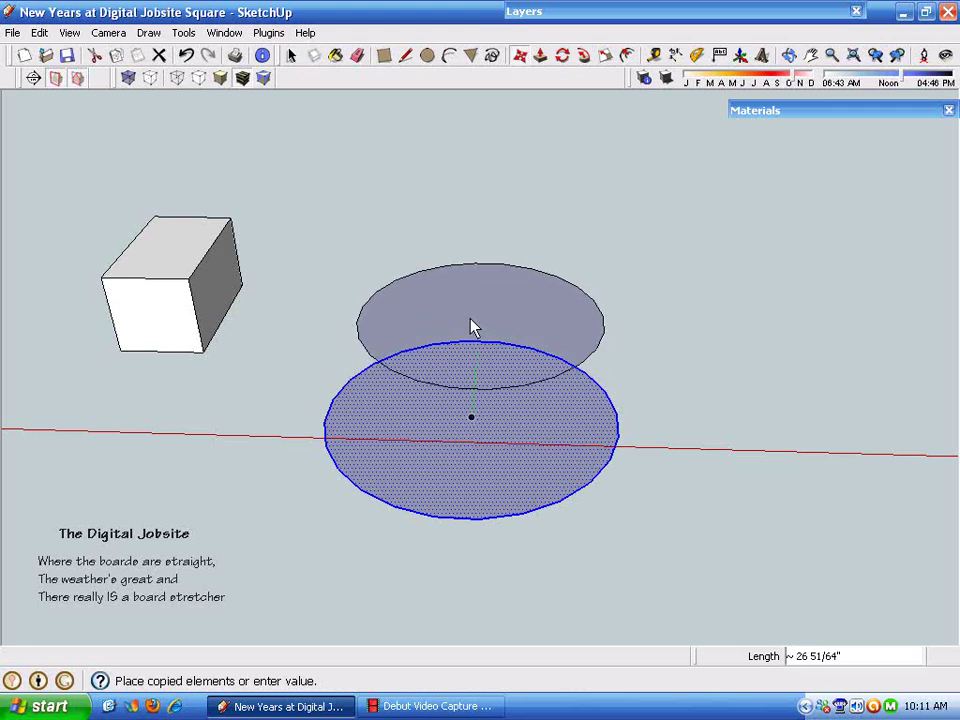
left_click(463, 303)
type("20")
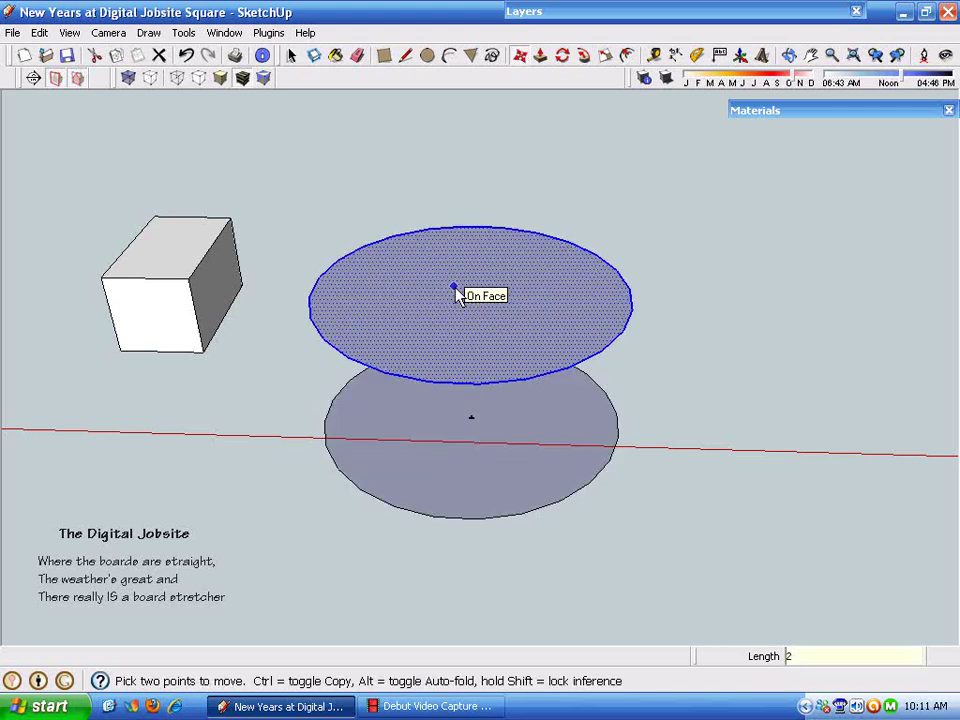
key("Return")
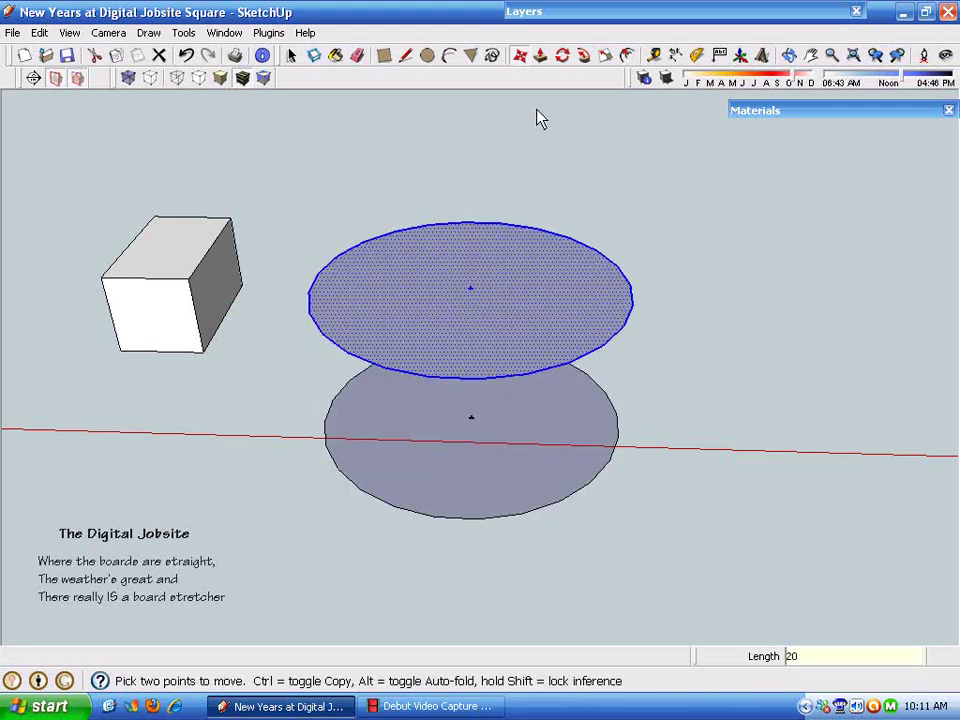
Rotate the upper circle 90 degrees about its centre point so it stands vertical, taking the rotation plane from the box's side face.
left_click(561, 58)
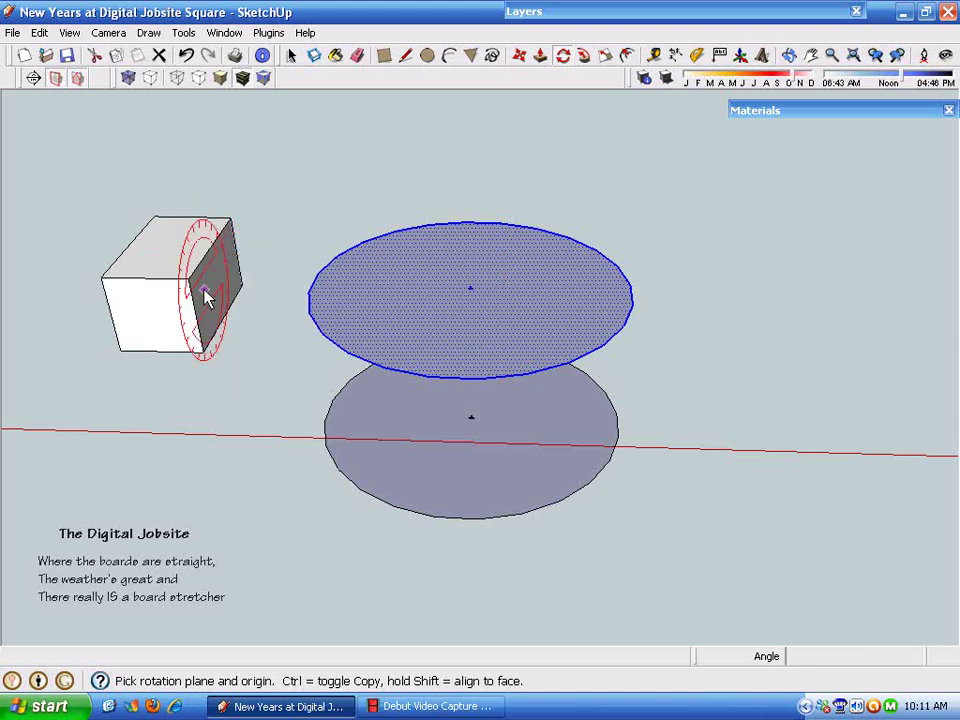
left_click(471, 290)
left_click(463, 404)
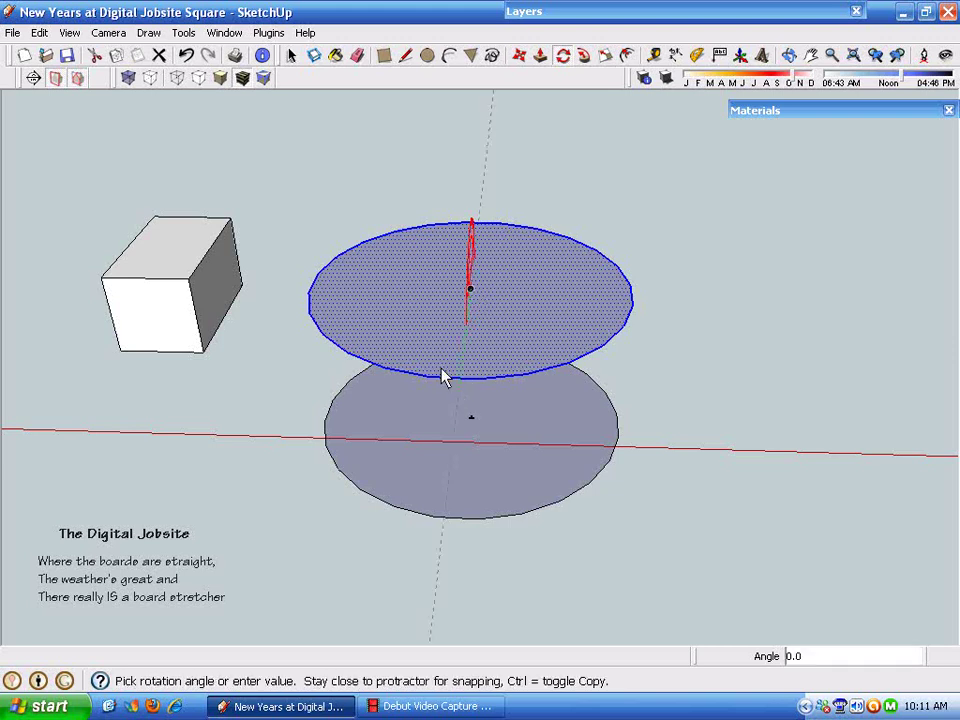
type("9")
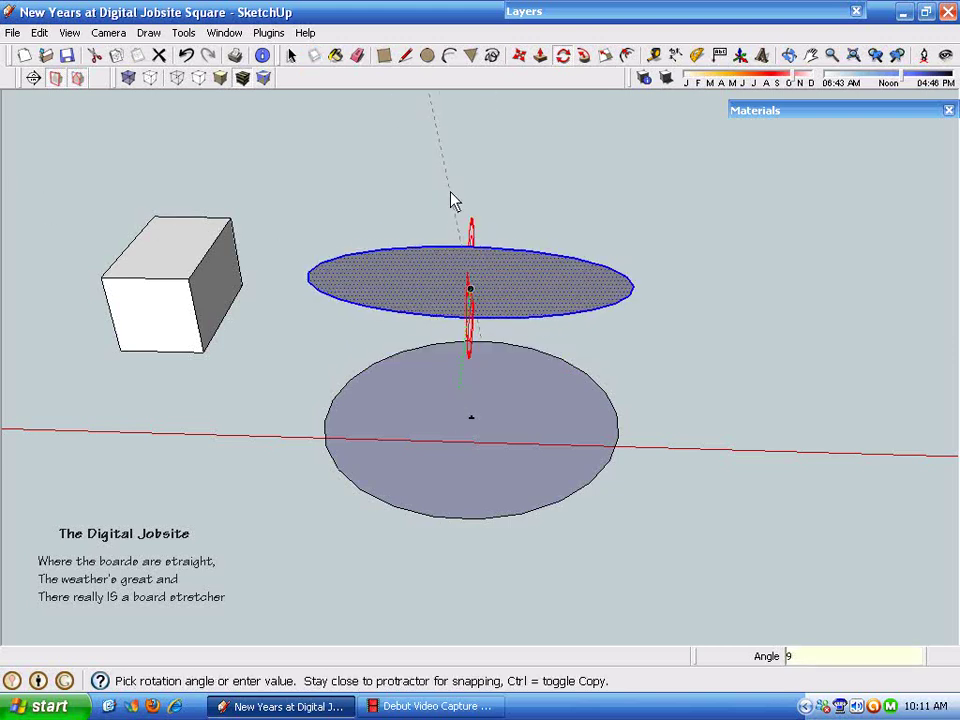
type("0")
key("Return")
key("space")
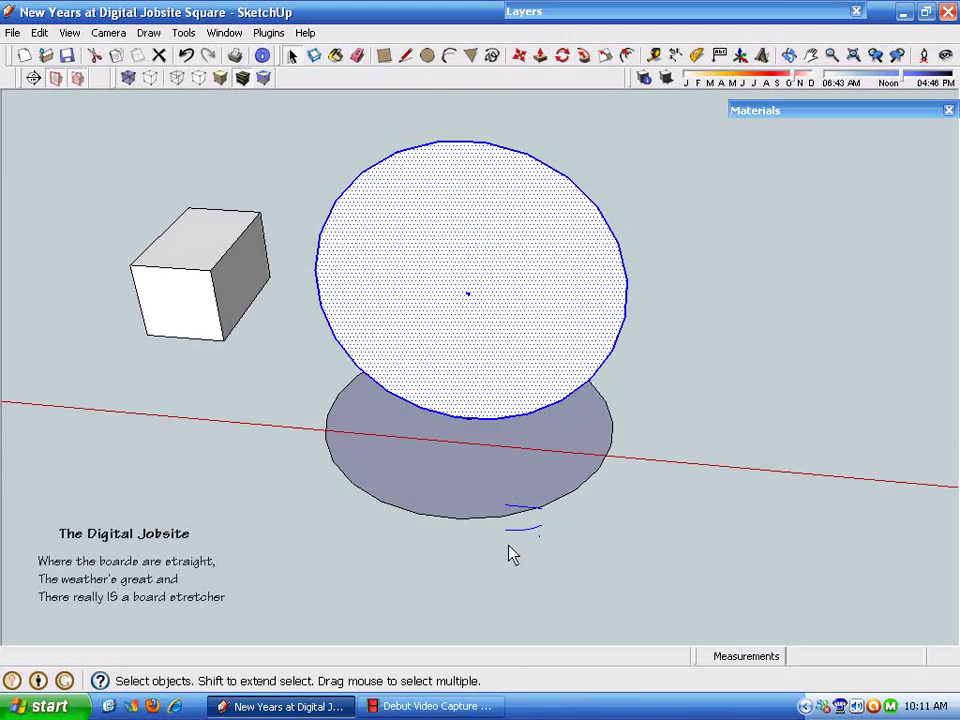
Delete the face of the ground circle, keeping only its edge.
middle_click_drag(510, 555, 544, 574)
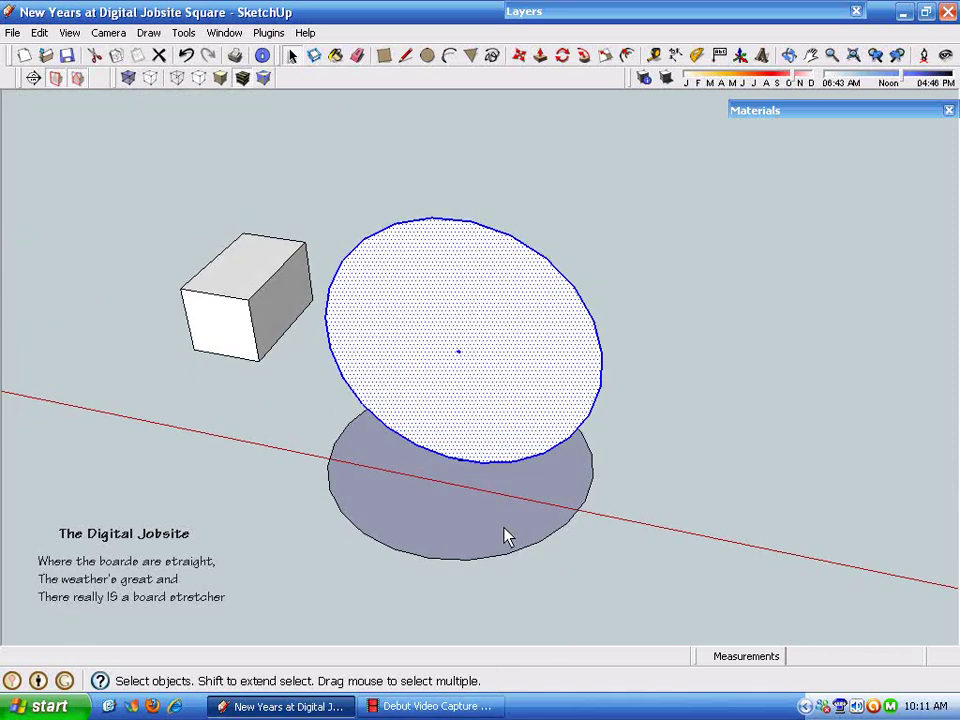
left_click(505, 537)
middle_click_drag(505, 537, 553, 658)
key("Delete")
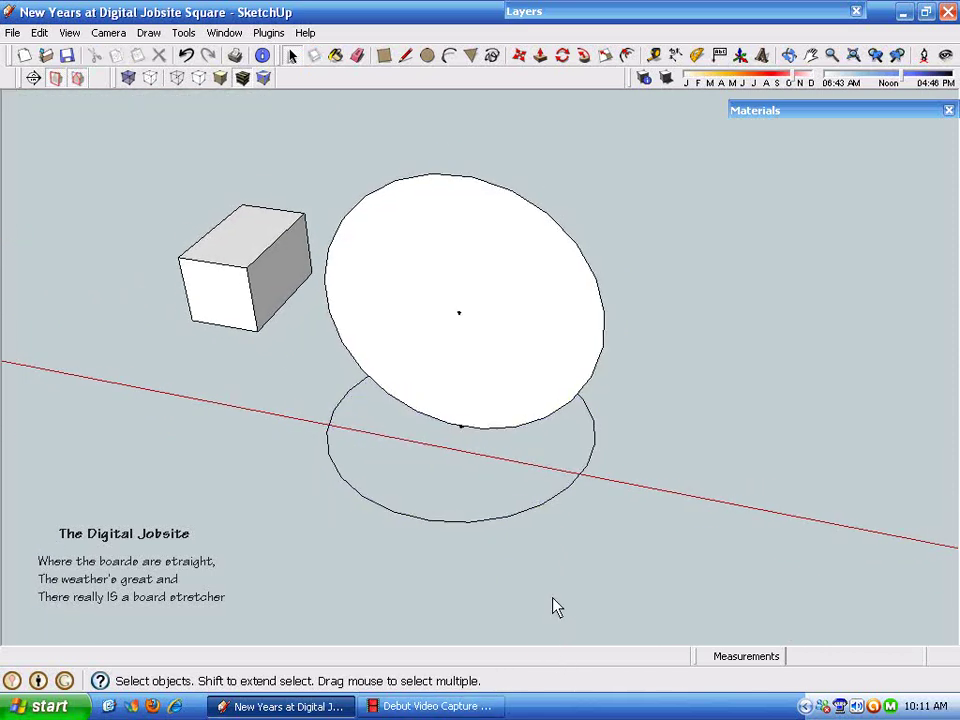
Copy the vertical circle's centre point straight up to the top of the circle.
scroll(557, 607, "up", 4)
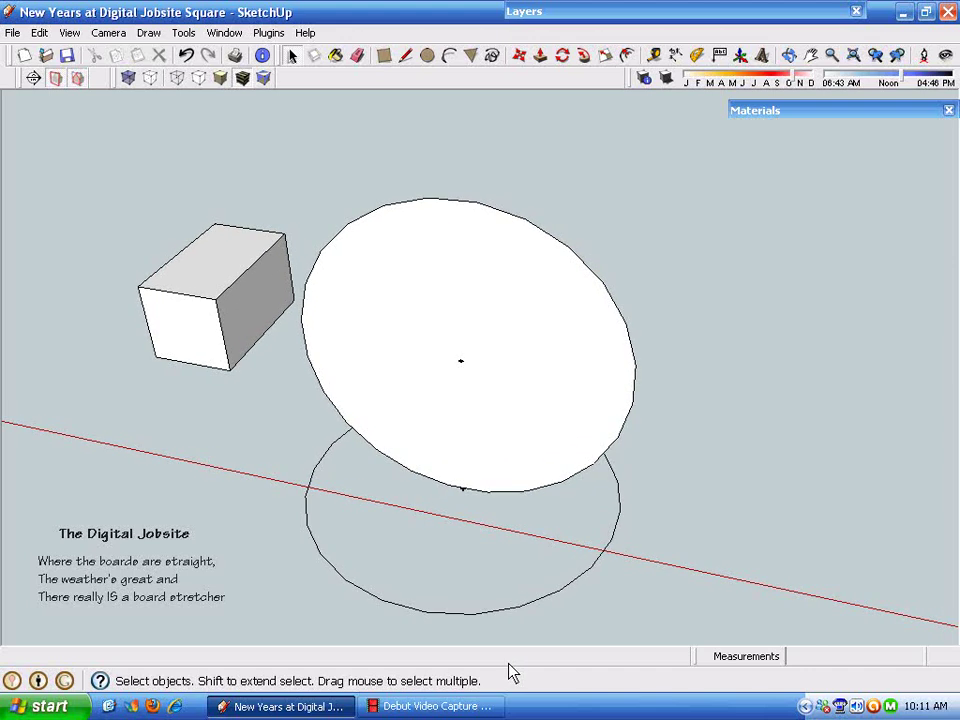
left_click(461, 362)
left_click_drag(444, 306, 504, 392)
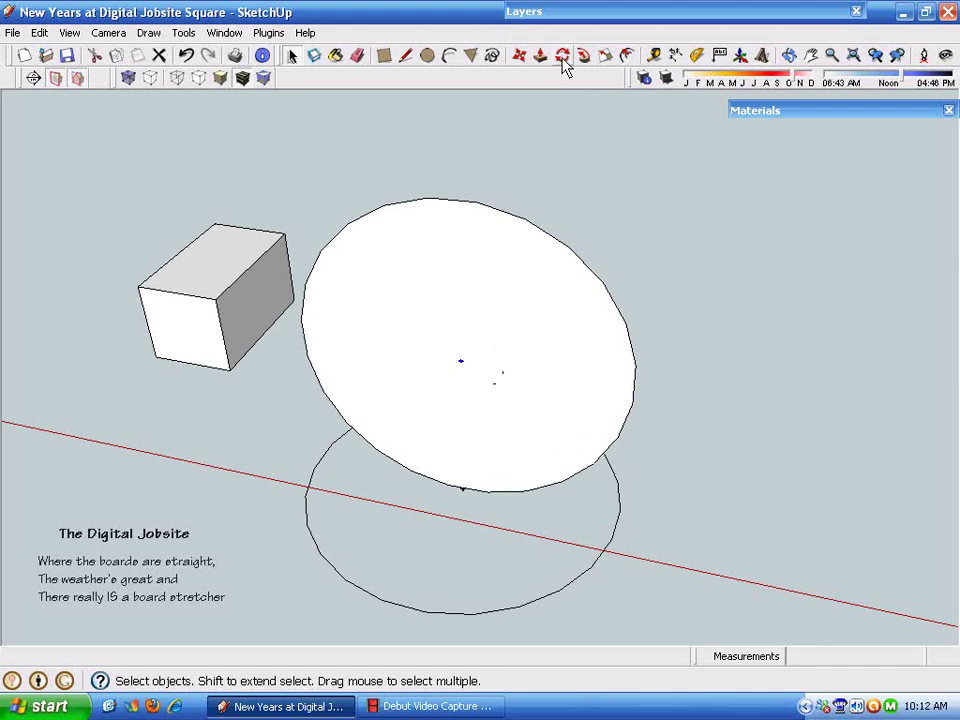
left_click(519, 55)
left_click(461, 361)
key("ctrl")
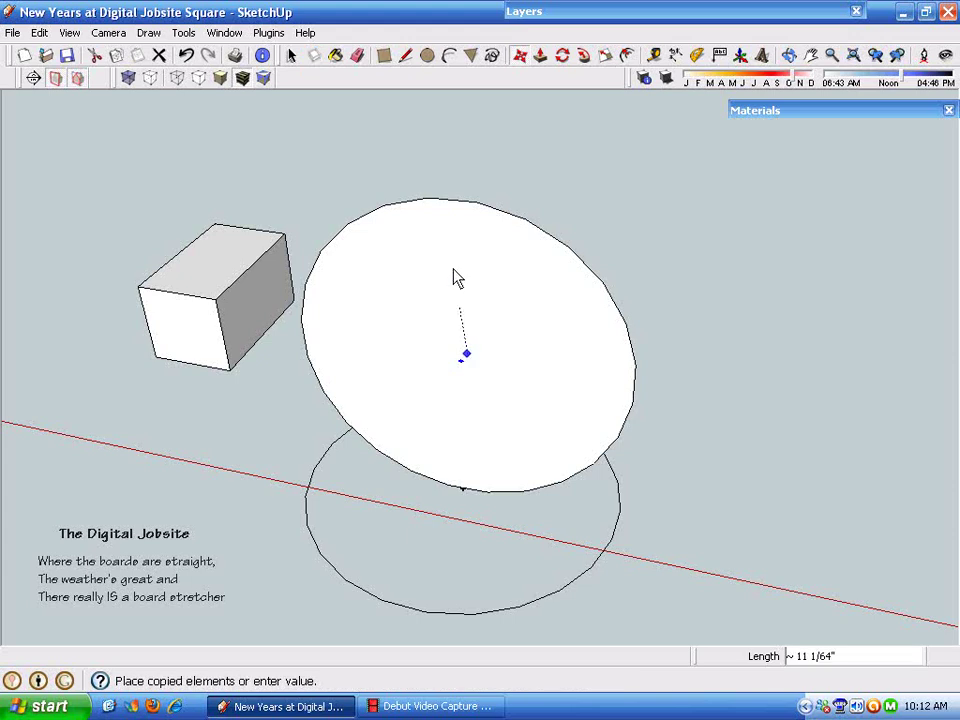
left_click(460, 272)
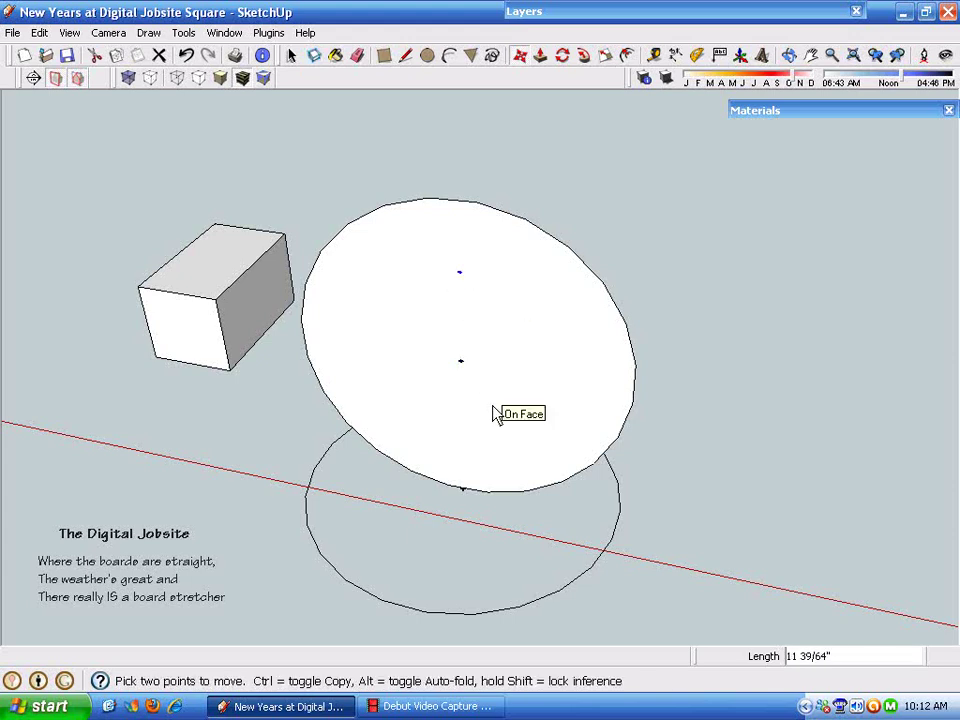
mouse_move(493, 406)
middle_mouse_down()
mouse_move(452, 455)
mouse_move(444, 446)
mouse_move(401, 514)
mouse_move(398, 650)
mouse_move(450, 257)
mouse_move(388, 360)
mouse_move(355, 382)
mouse_move(347, 506)
mouse_move(384, 628)
mouse_move(479, 549)
middle_mouse_up()
key("space")
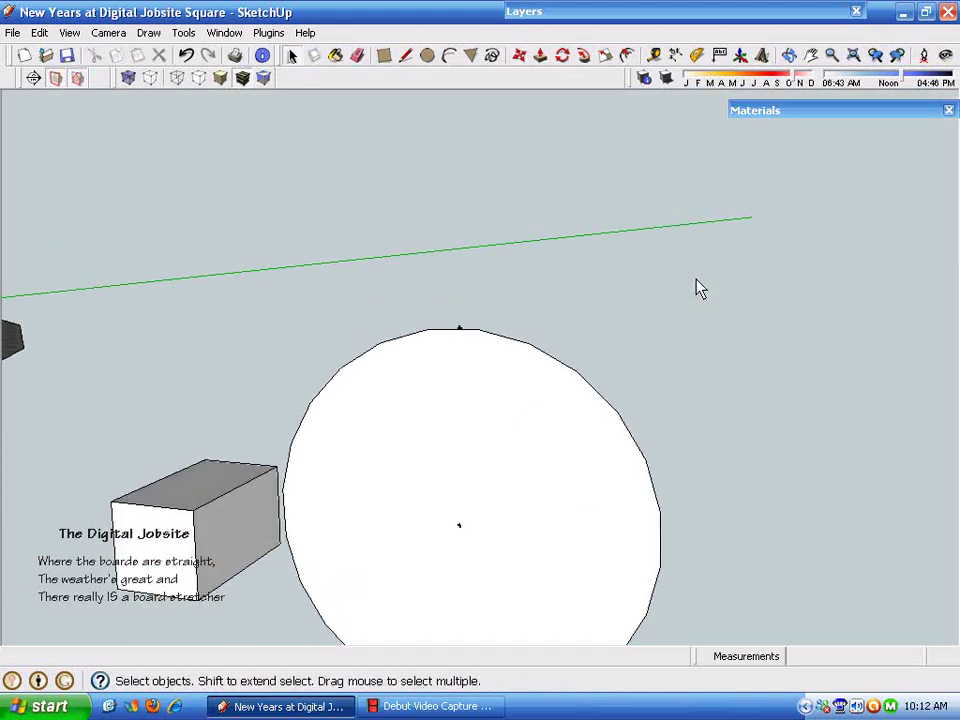
Sweep the vertical circle's face around the ground circle with Follow Me to form a sphere.
middle_click_drag(696, 285, 583, 606)
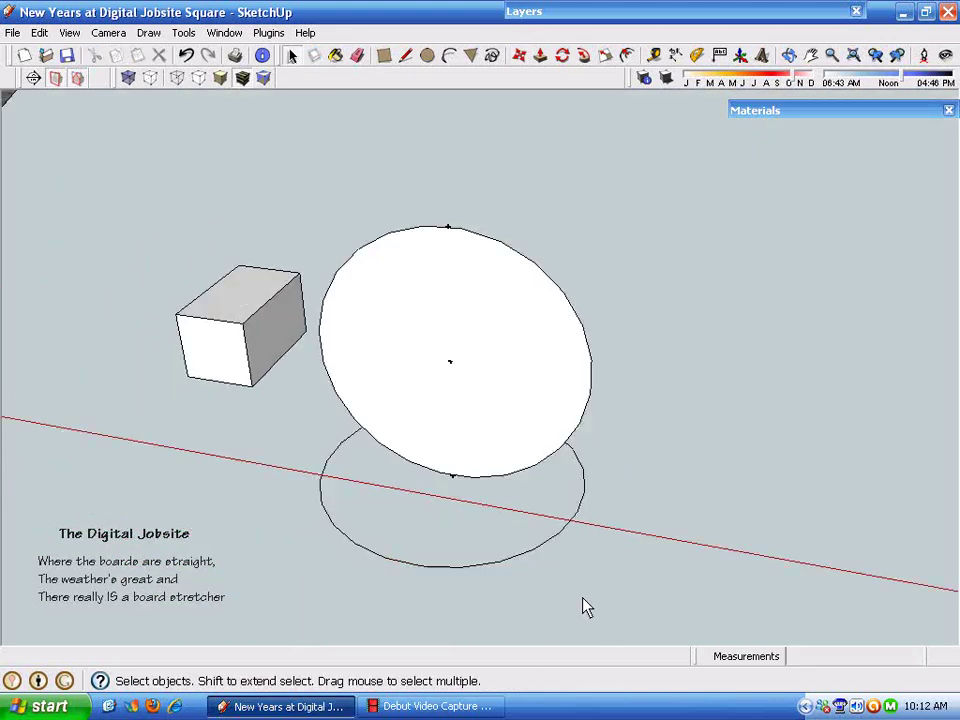
left_click(583, 517)
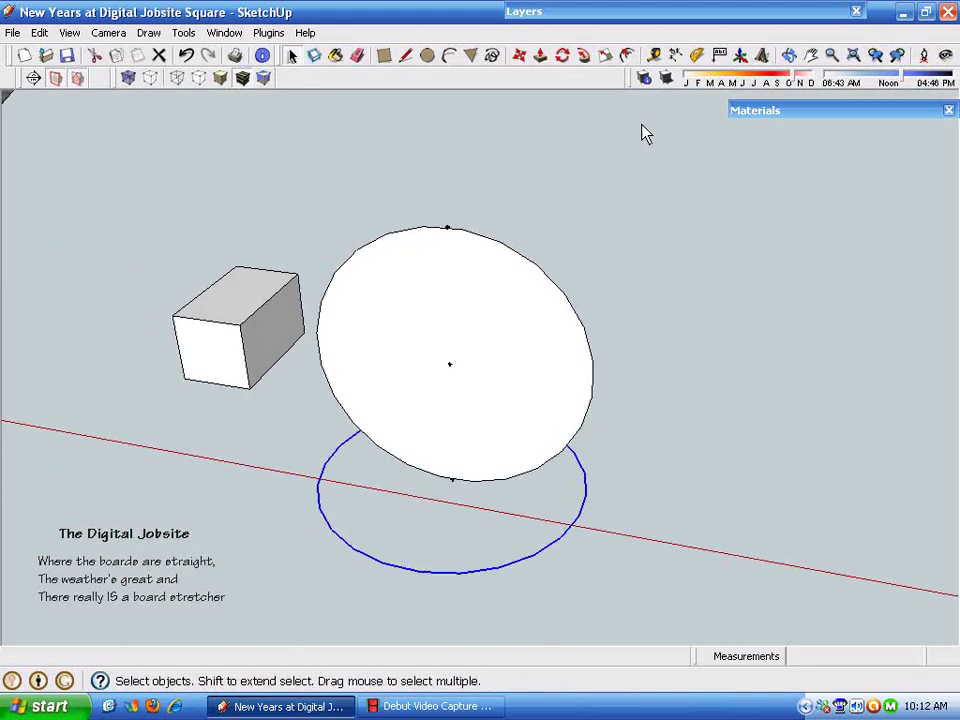
left_click(584, 56)
left_click(530, 402)
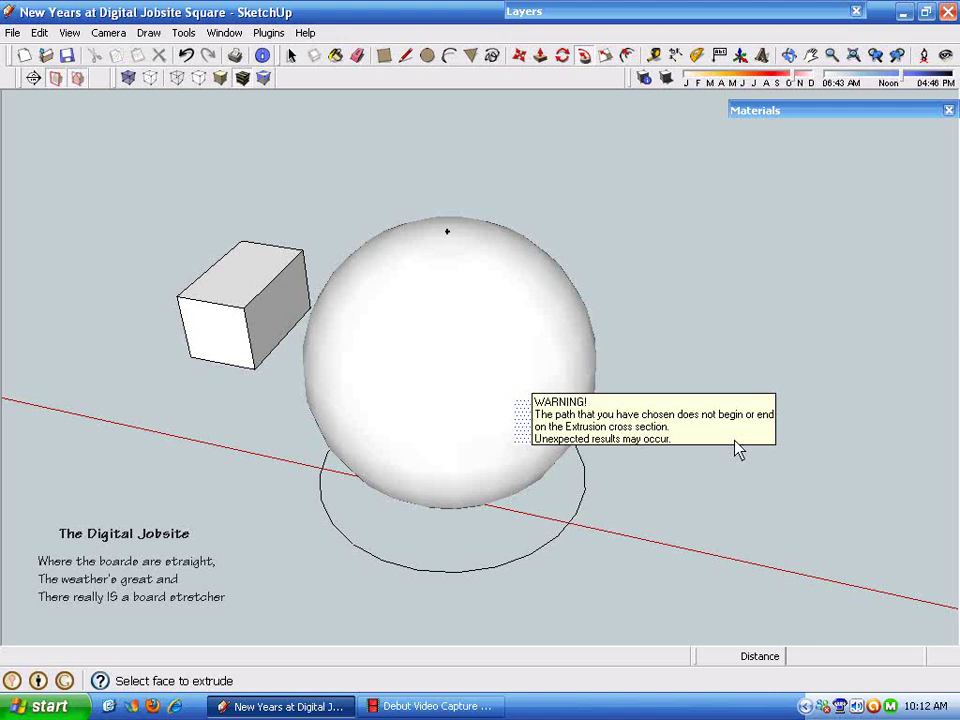
Delete the leftover ground circle edge beneath the sphere.
middle_click_drag(630, 470, 670, 439)
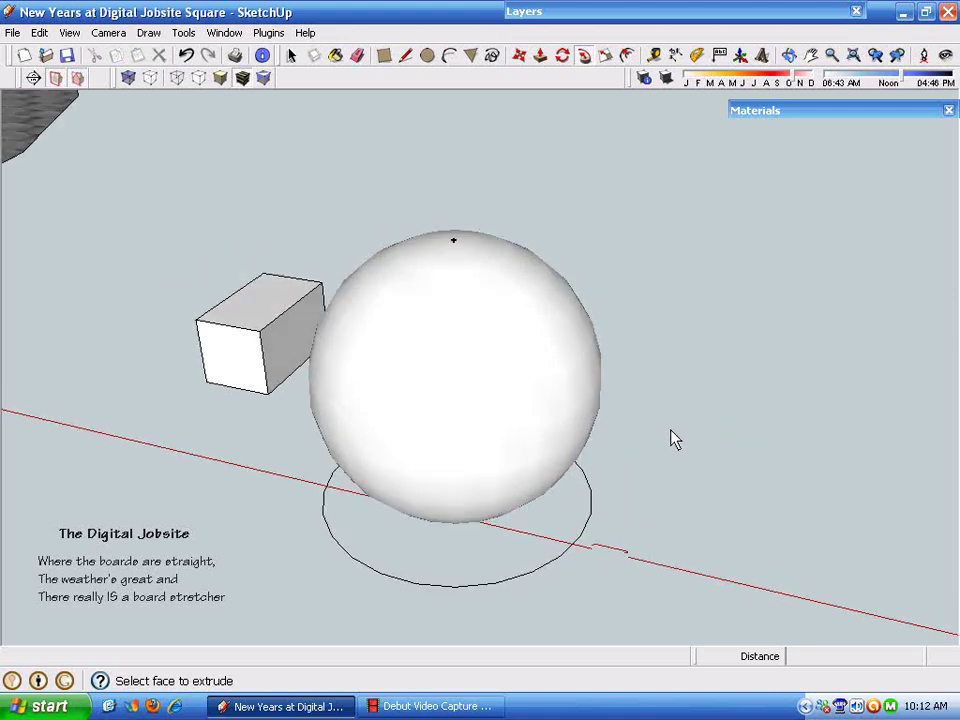
key("space")
middle_click_drag(561, 544, 598, 548)
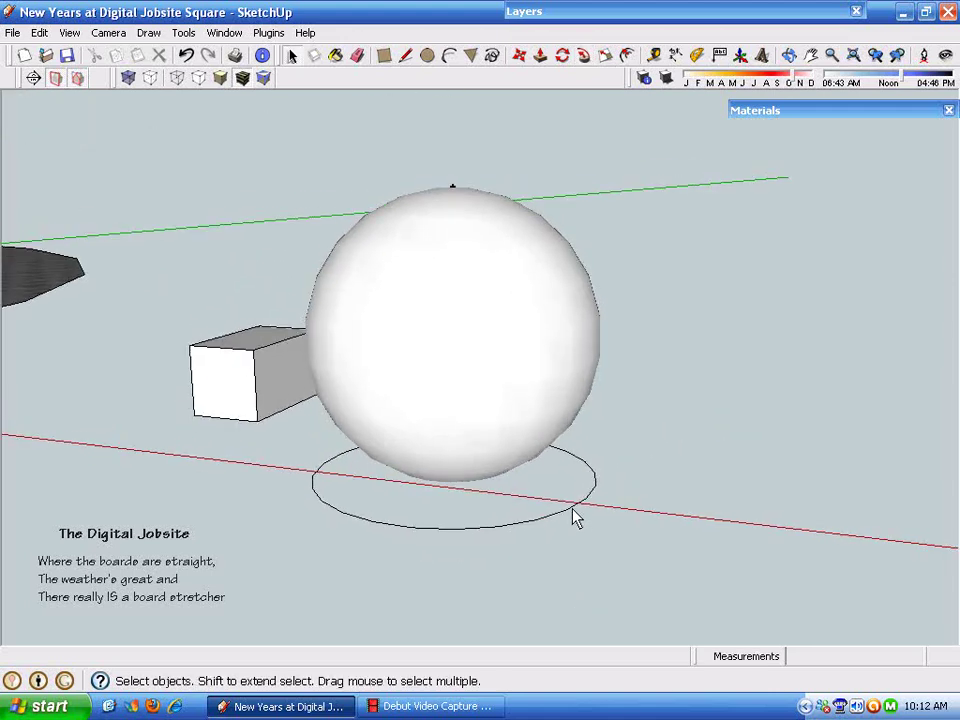
left_click(574, 509)
key("Delete")
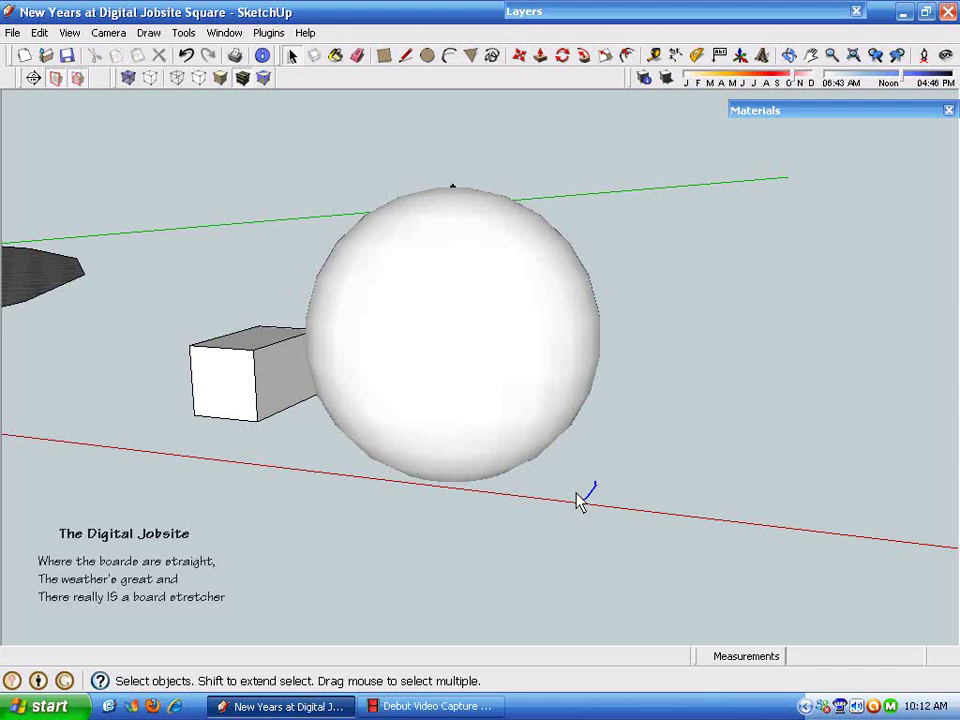
Paint the sphere's surface with the in-model Translucent_Glass_Block_Light1 material and collapse the Materials window.
mouse_move(493, 645)
middle_mouse_down()
mouse_move(636, 473)
mouse_move(512, 535)
mouse_move(504, 454)
mouse_move(482, 521)
mouse_move(536, 504)
mouse_move(538, 454)
mouse_move(481, 517)
mouse_move(548, 397)
middle_mouse_up()
scroll(563, 388, "down", 1)
scroll(563, 388, "up", 1)
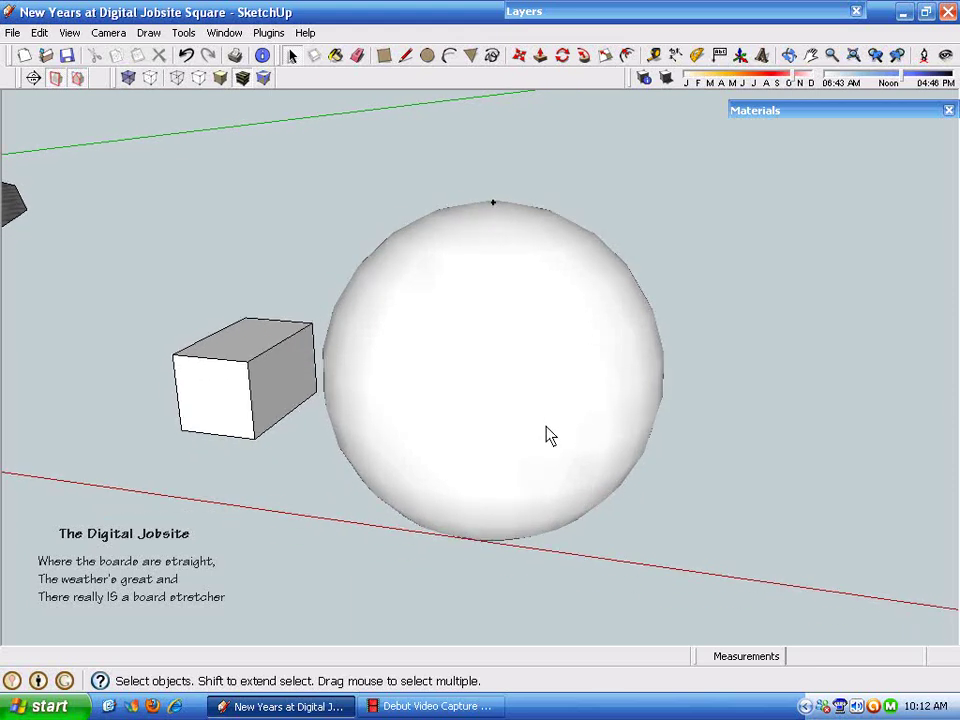
scroll(500, 470, "down", 1)
scroll(482, 497, "up", 1)
mouse_move(481, 503)
middle_mouse_down()
mouse_move(525, 489)
mouse_move(441, 414)
middle_mouse_up()
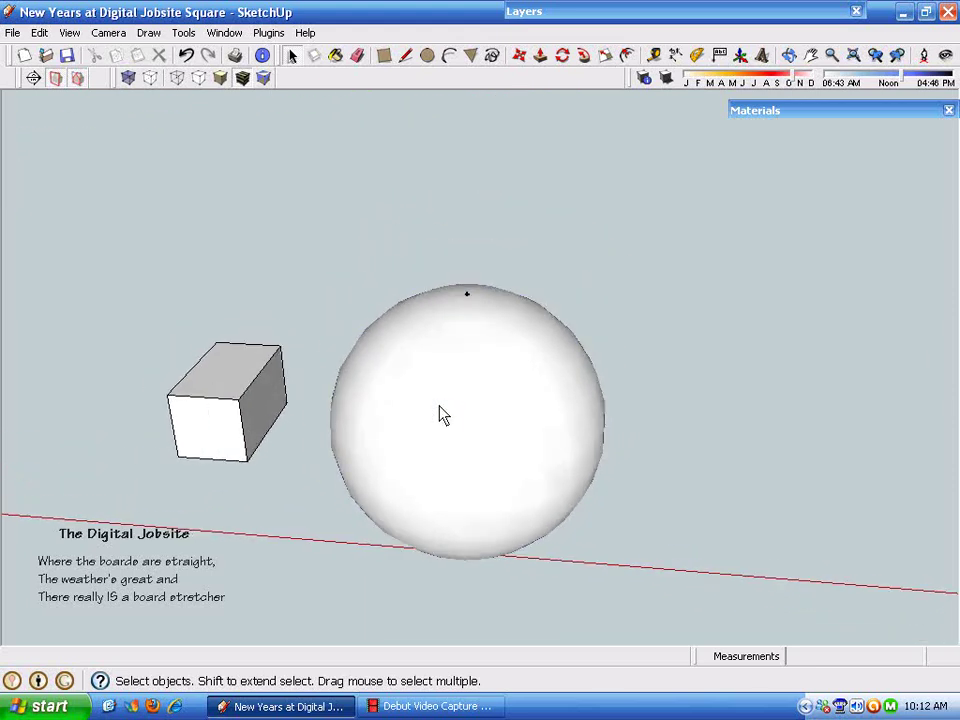
left_click(441, 414)
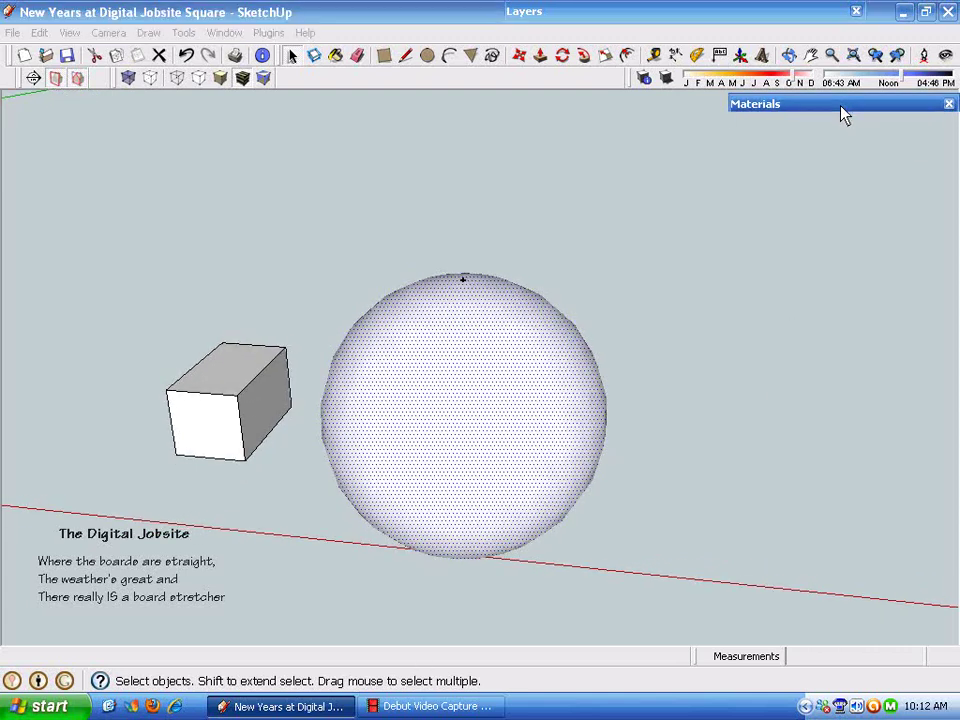
left_click(895, 108)
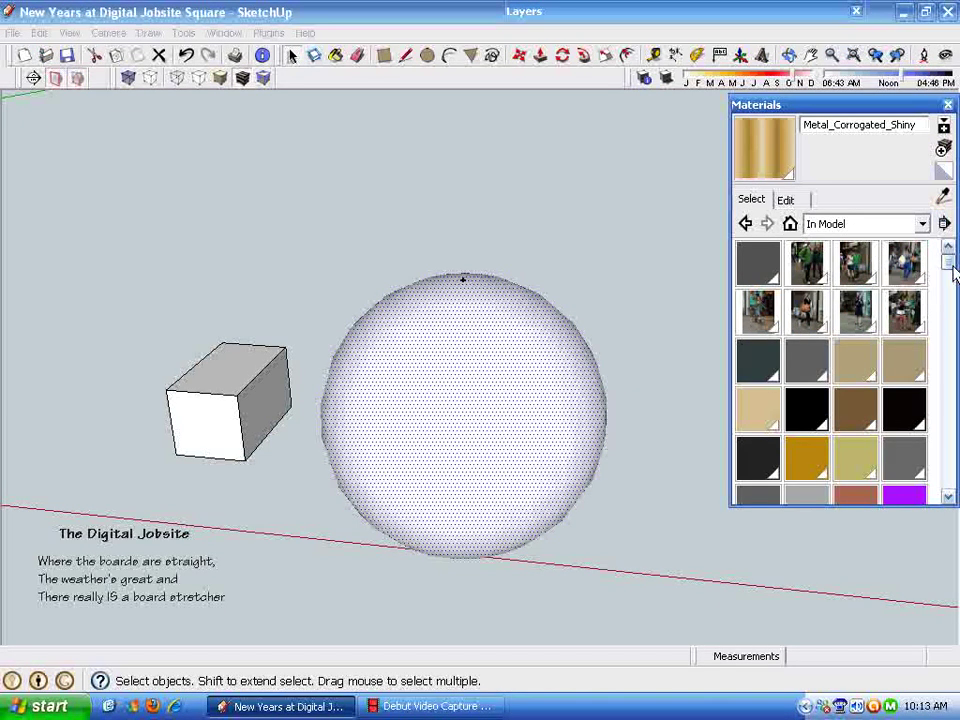
left_click_drag(949, 258, 936, 424)
left_click(758, 420)
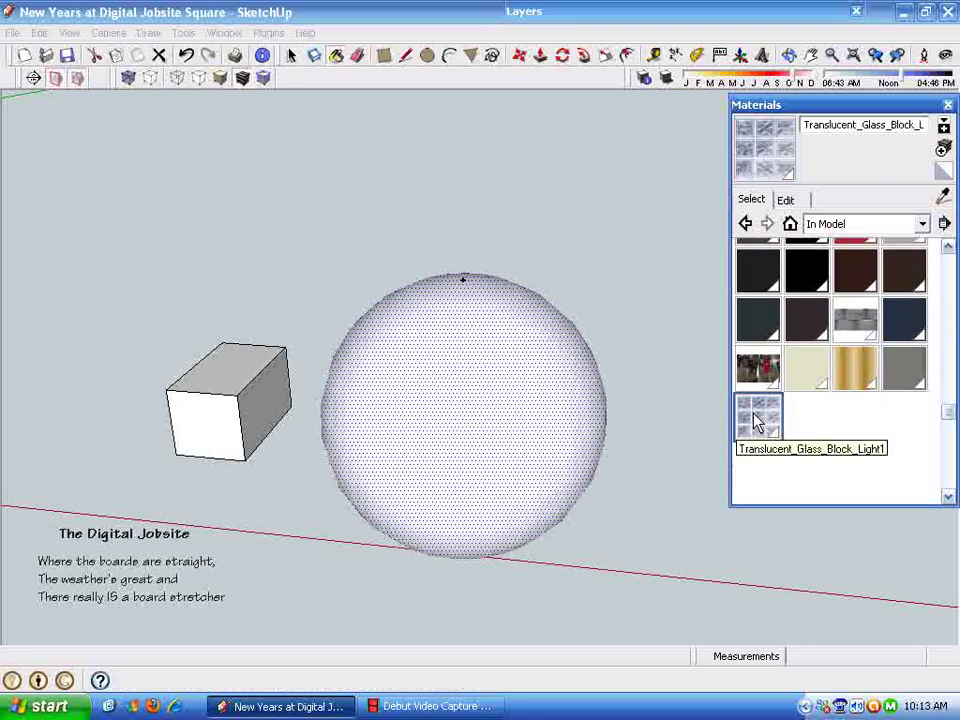
left_click(597, 417)
key("space")
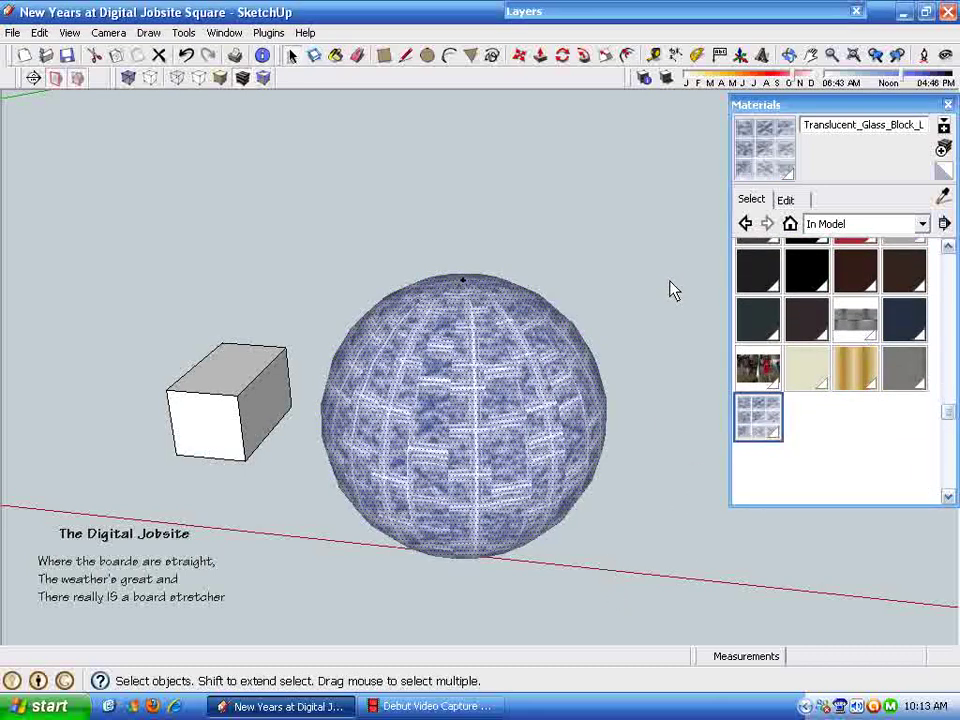
middle_click_drag(671, 289, 712, 252)
middle_click_drag(755, 133, 828, 107)
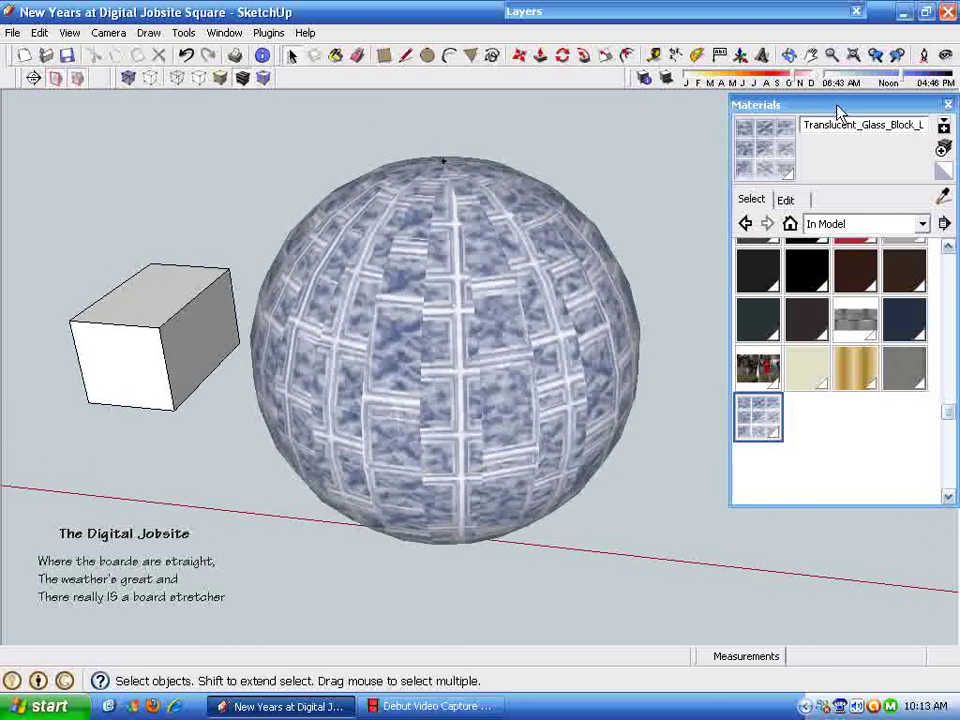
left_click(838, 113)
Start a 3D text object reading "HAPPY" on the first line and "NEW YEAR" on the second.
middle_click_drag(756, 182, 527, 457)
middle_click_drag(442, 361, 296, 171)
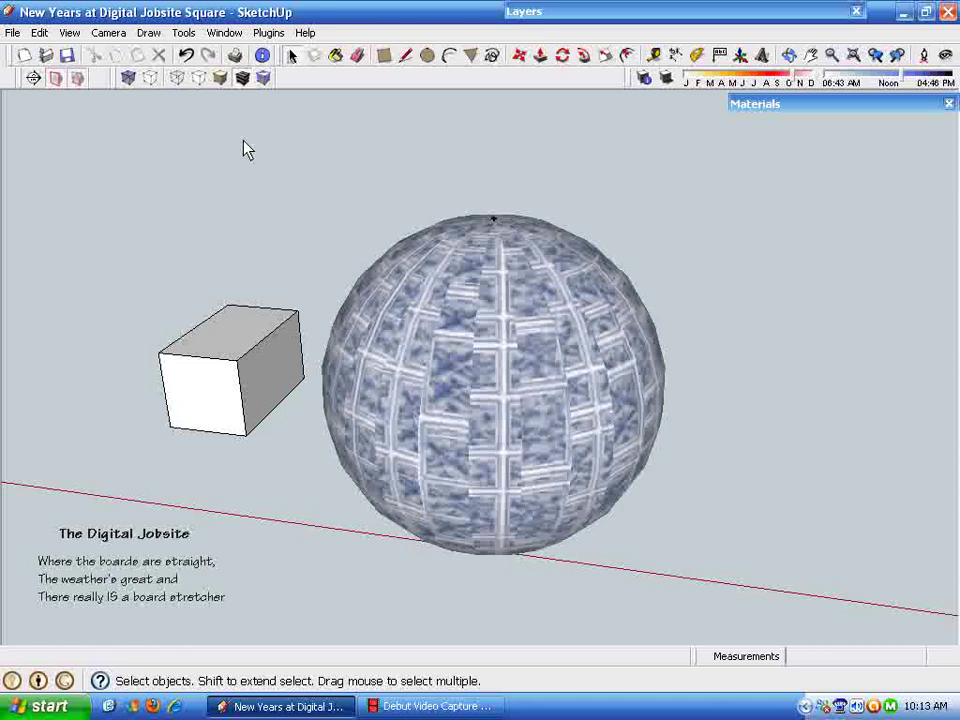
middle_click_drag(290, 289, 229, 103)
left_click(223, 33)
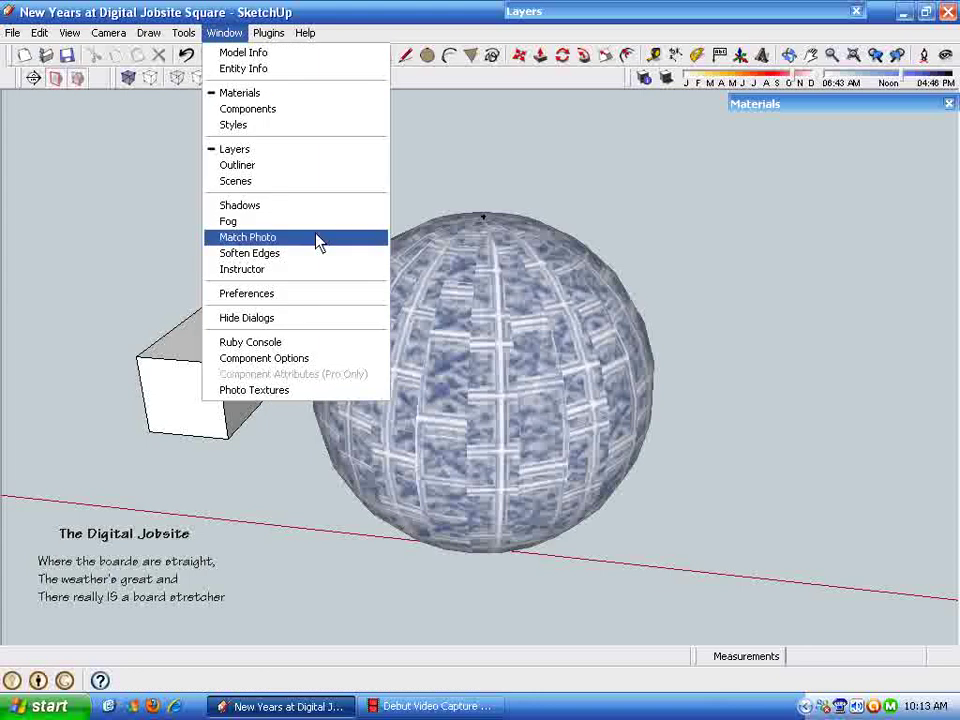
mouse_move(190, 39)
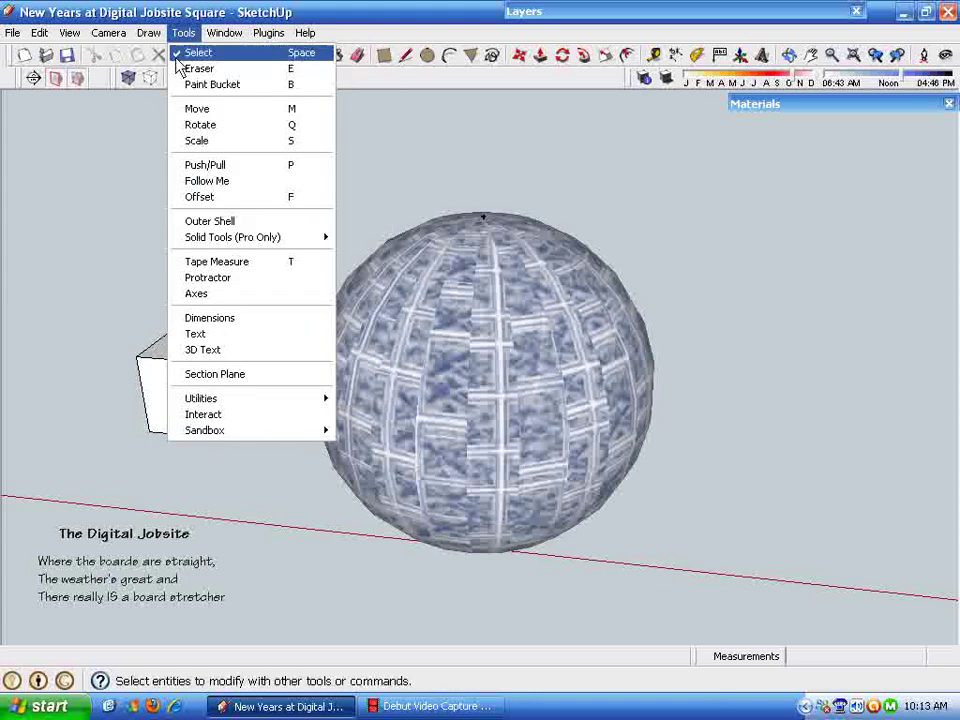
left_click(222, 350)
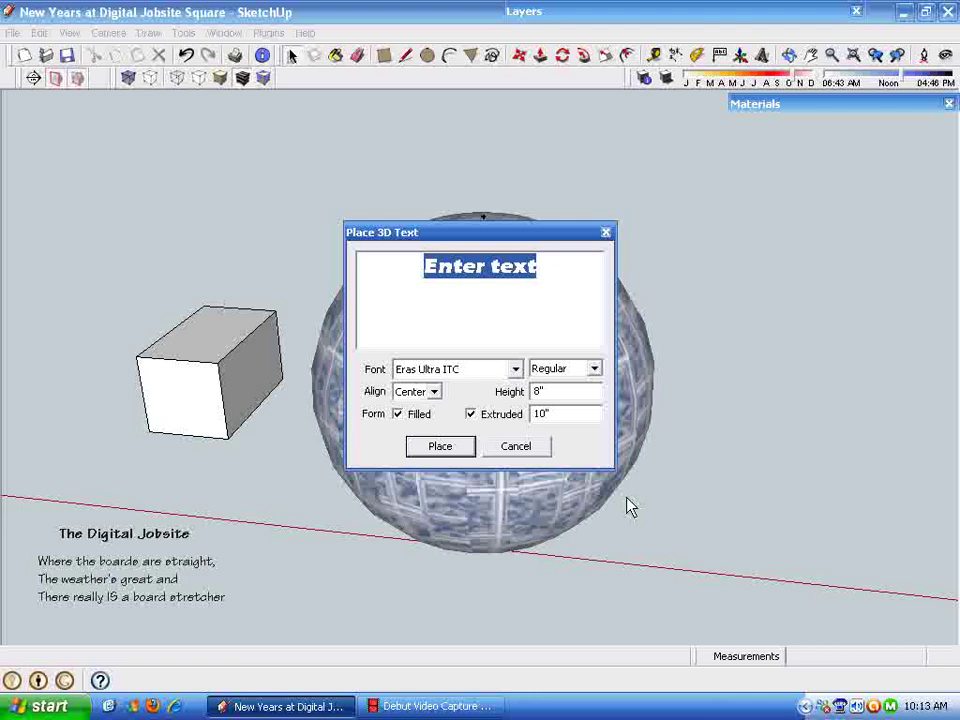
type("HAPPY")
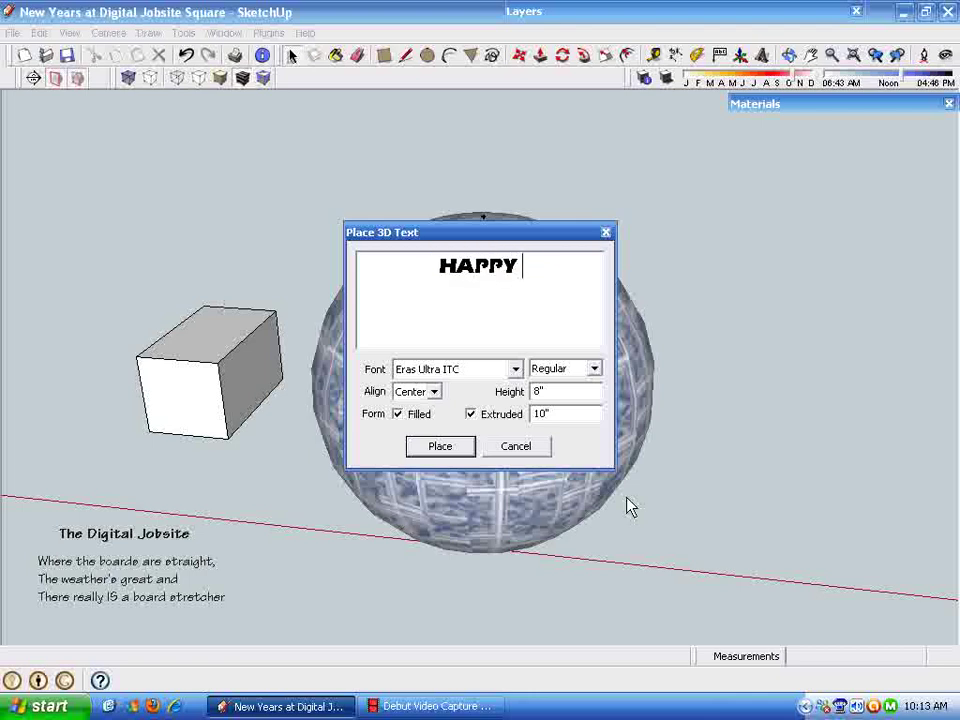
key("Return")
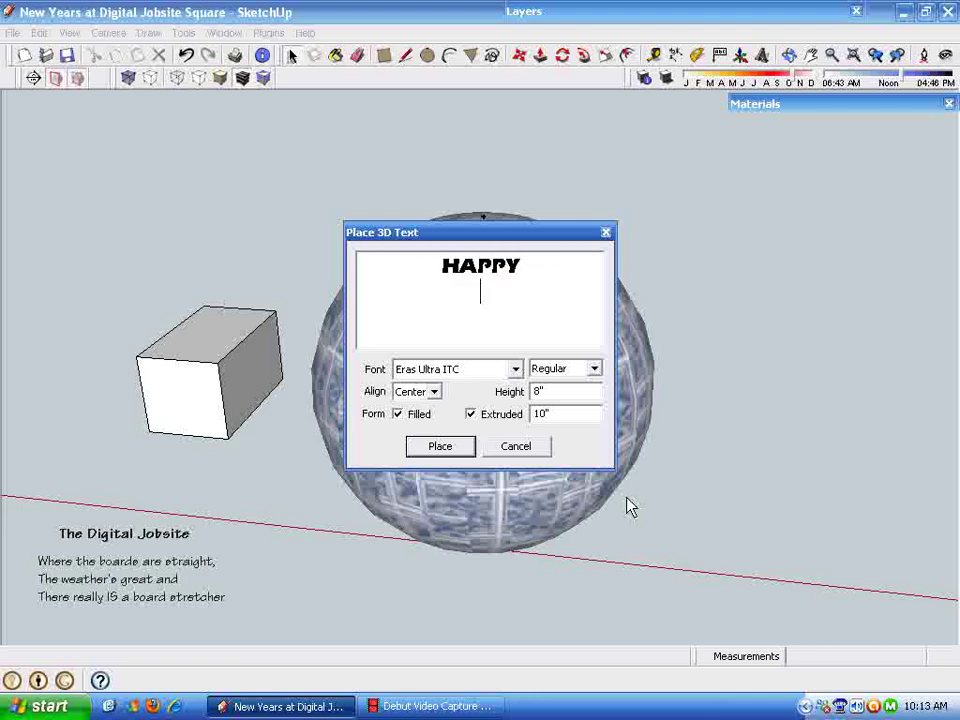
type("NEW YEAR")
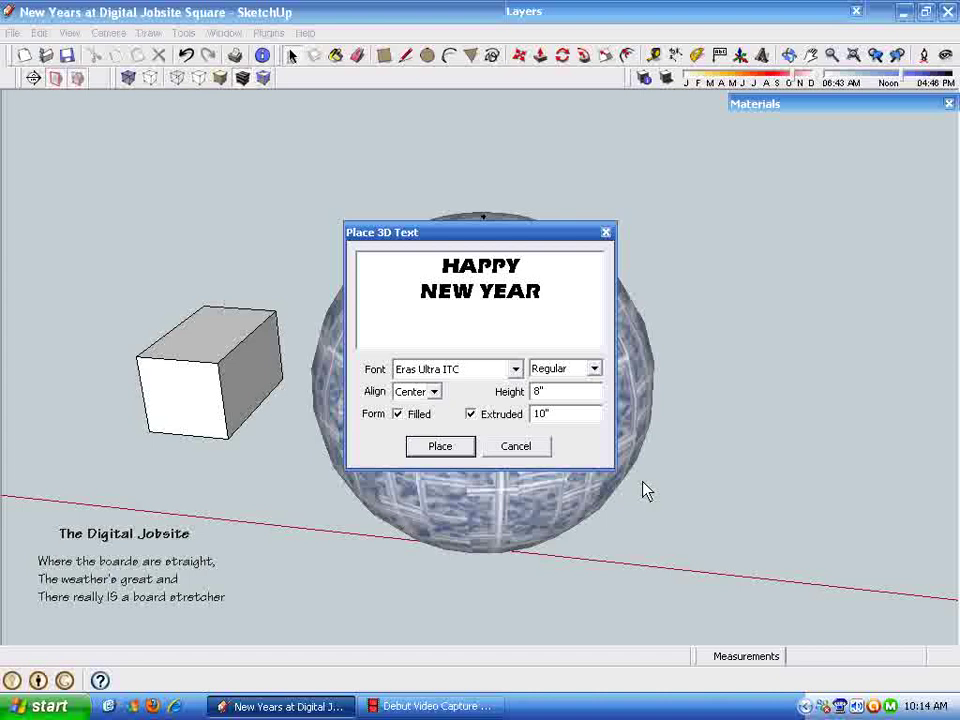
Try the EraserDust and Zurich Blk BT fonts on the 3D text, settling on VAGRounded BT.
left_click(515, 370)
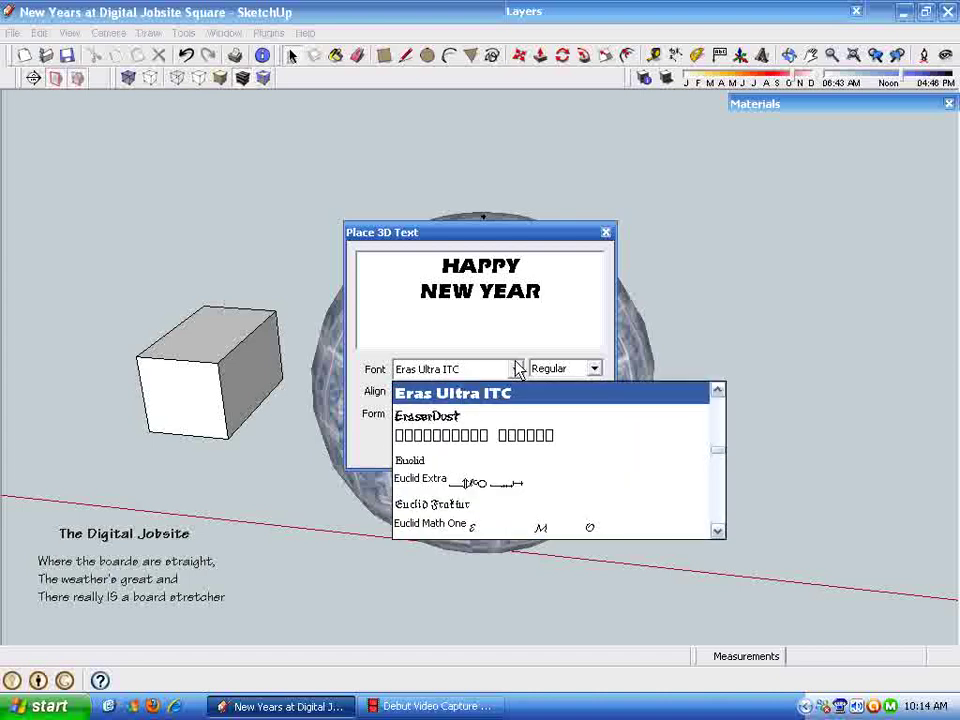
left_click(435, 416)
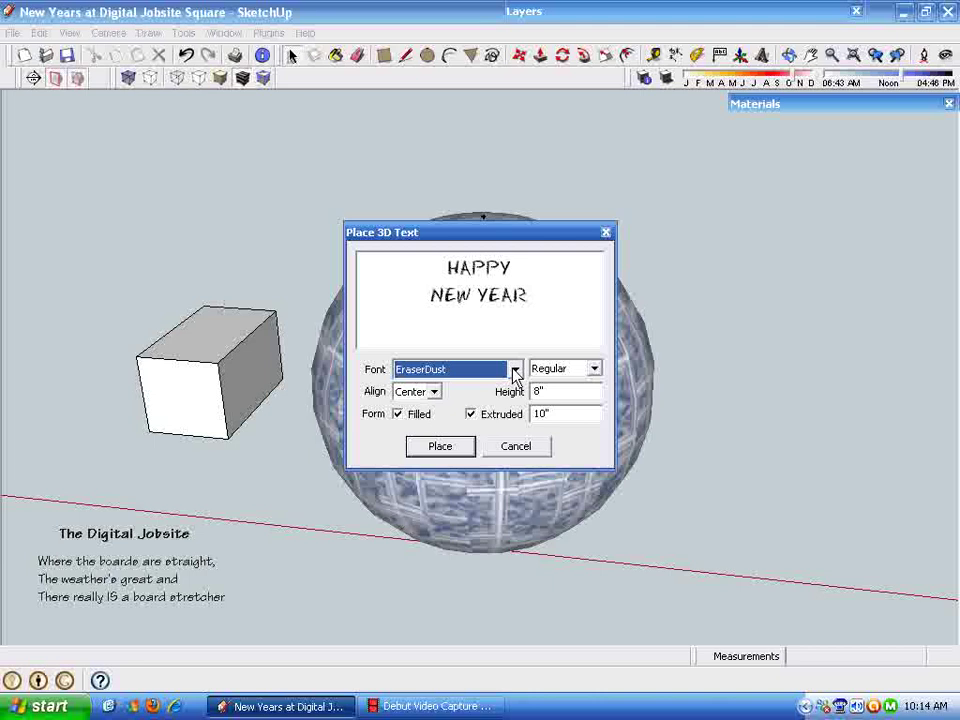
left_click(515, 370)
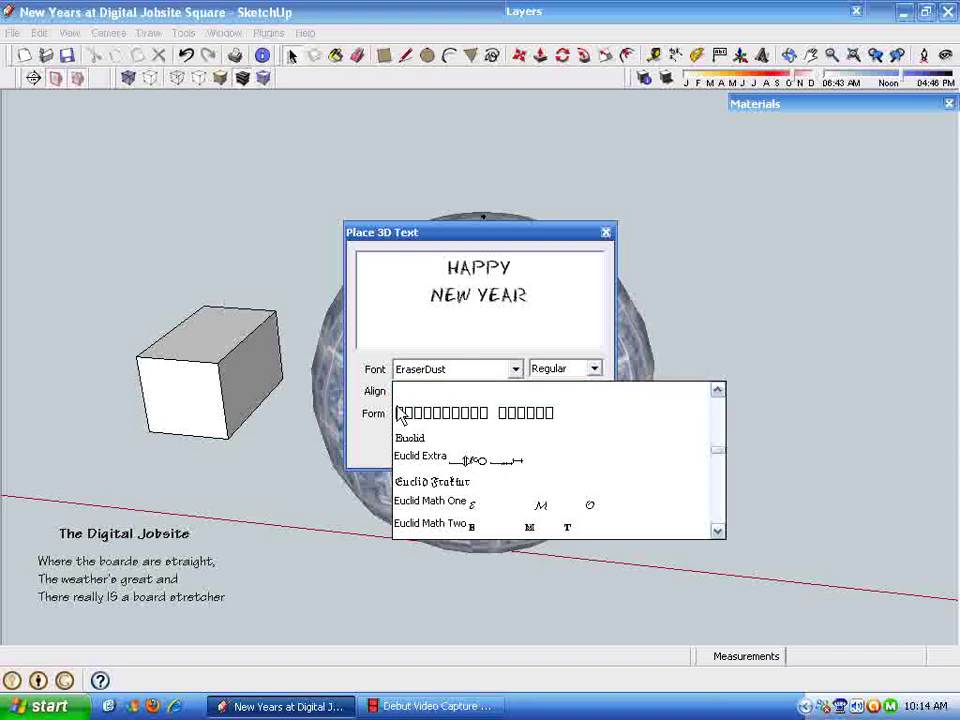
key("End")
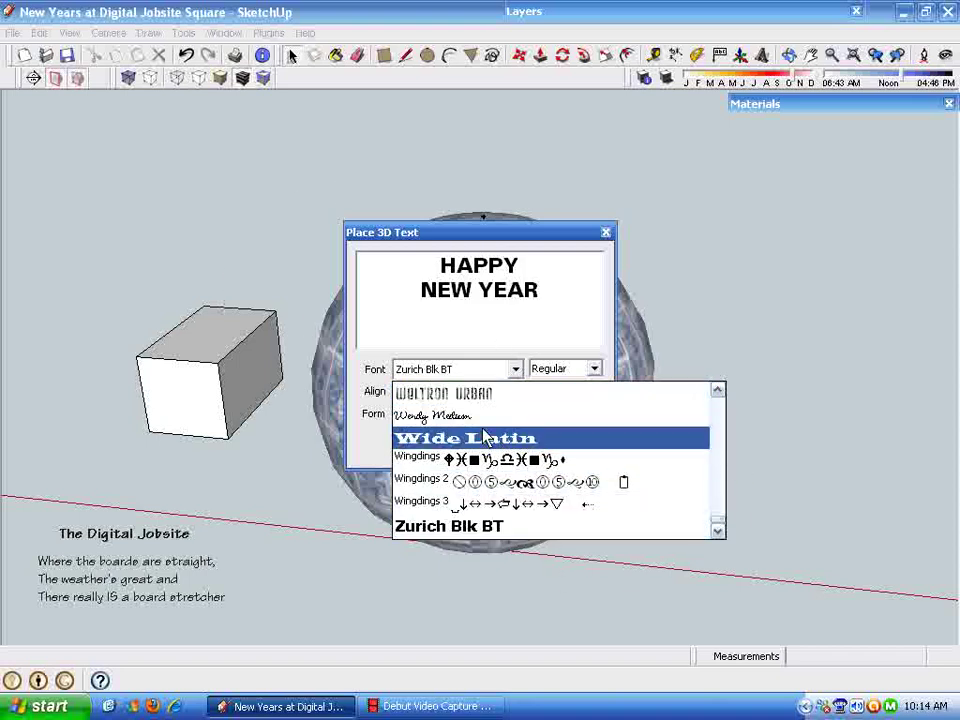
left_click(717, 428)
left_click(717, 428)
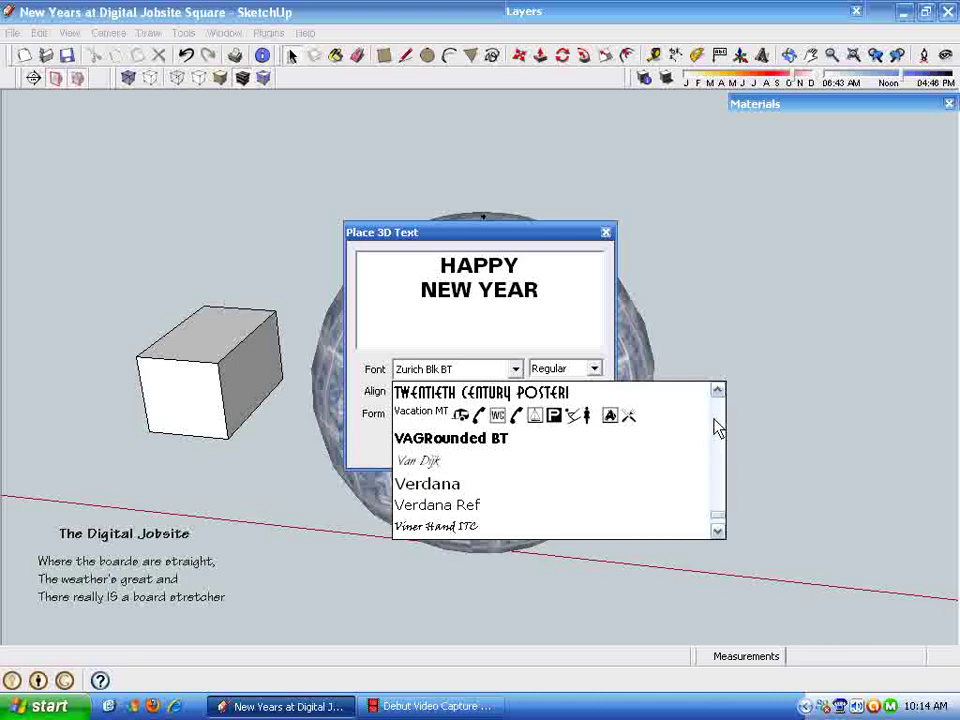
left_click(478, 439)
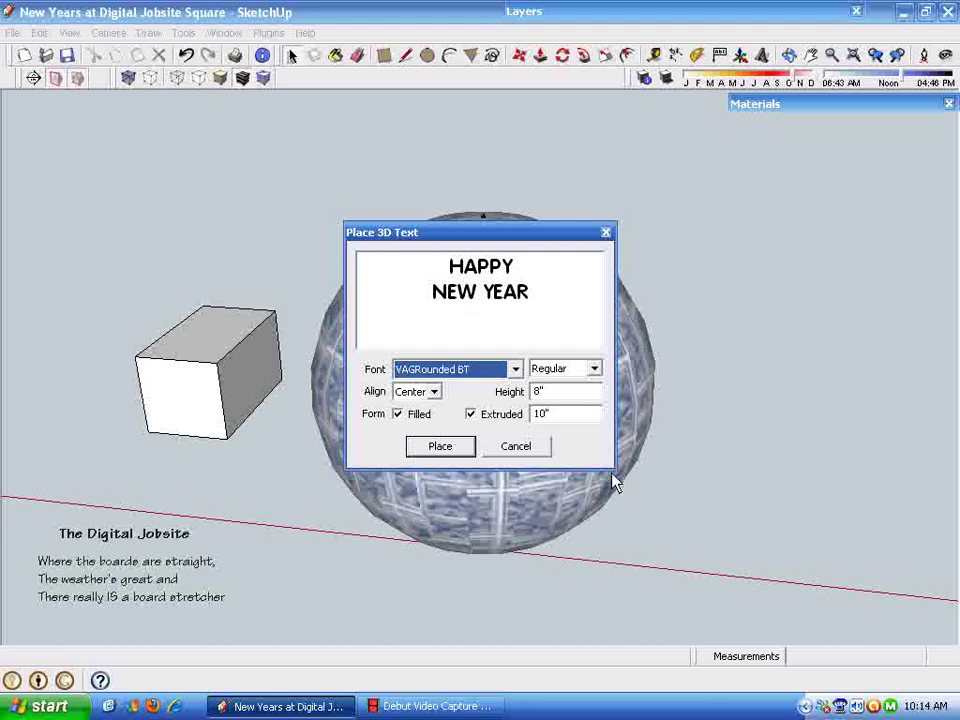
Place the HAPPY NEW YEAR 3D text upright on the box's front face.
left_click(440, 447)
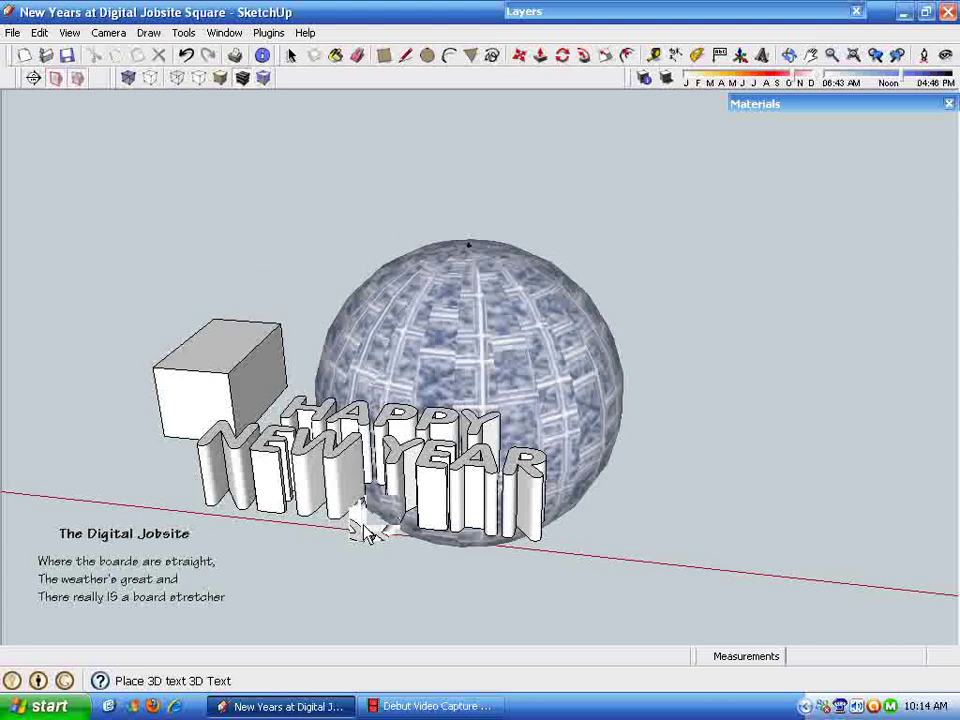
middle_click_drag(202, 428, 188, 428)
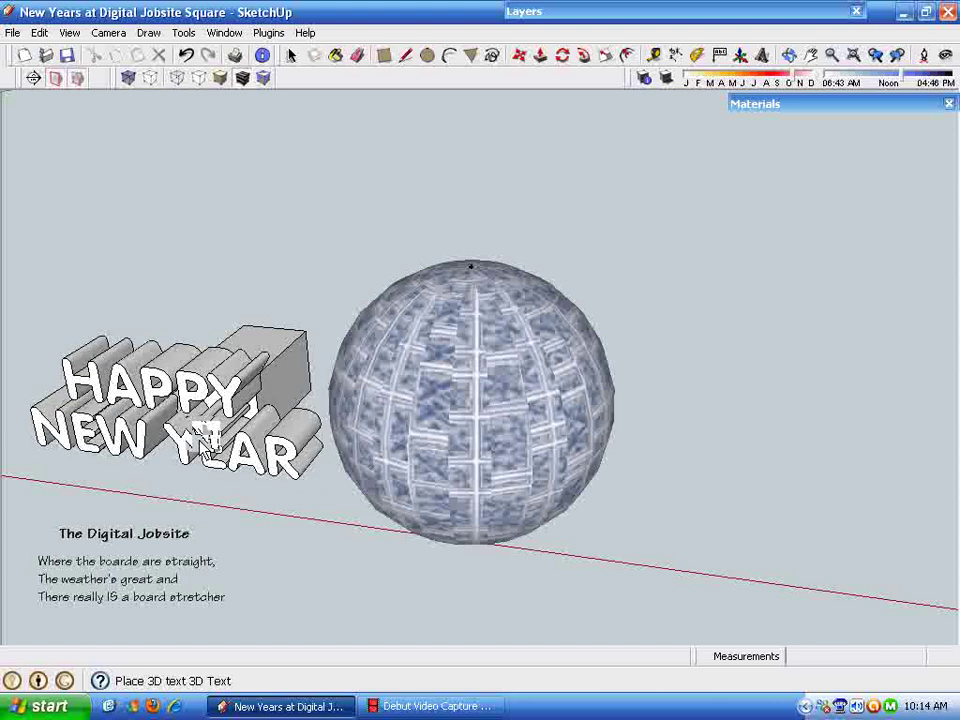
left_click(204, 440)
key("space")
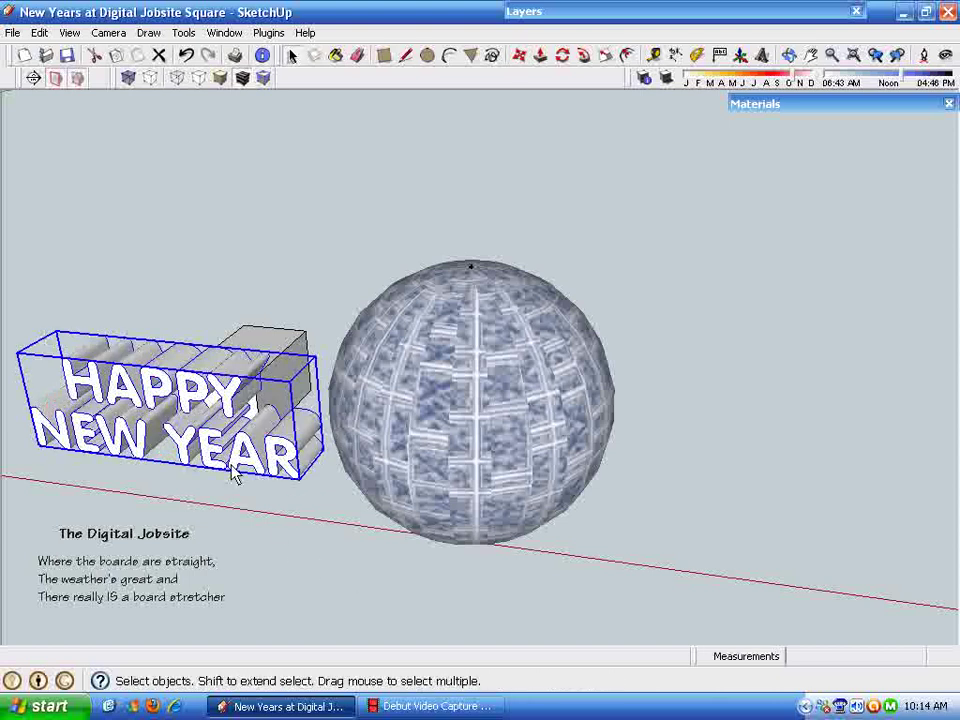
Unglue the 3D text component from the box's face.
middle_click_drag(209, 446, 247, 515)
scroll(320, 380, "up", 1)
middle_click_drag(323, 391, 205, 418)
right_click(189, 404)
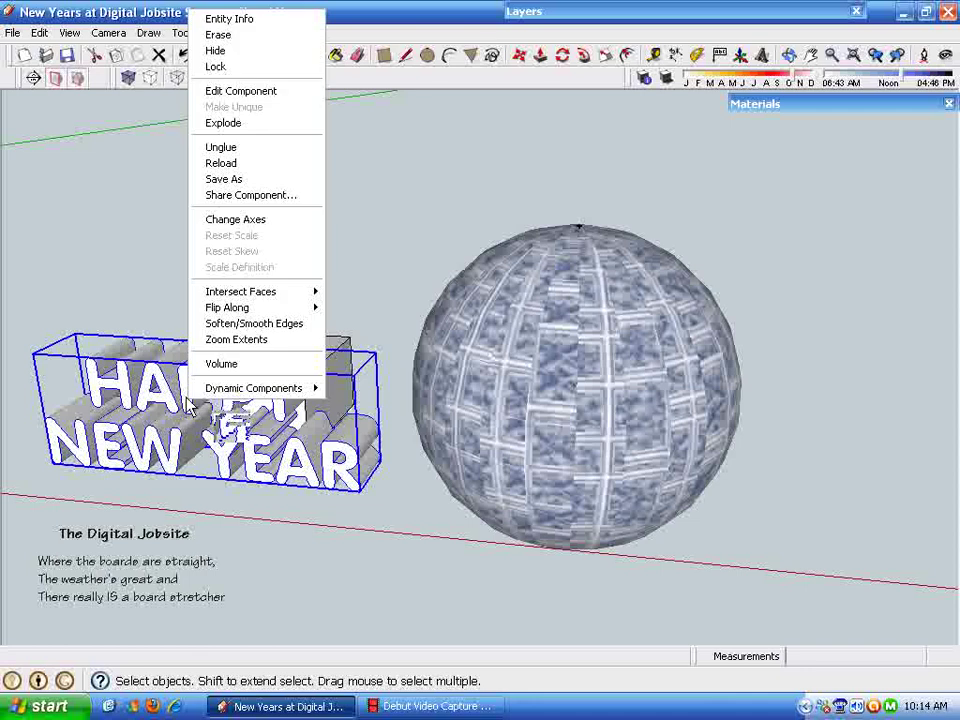
left_click(220, 147)
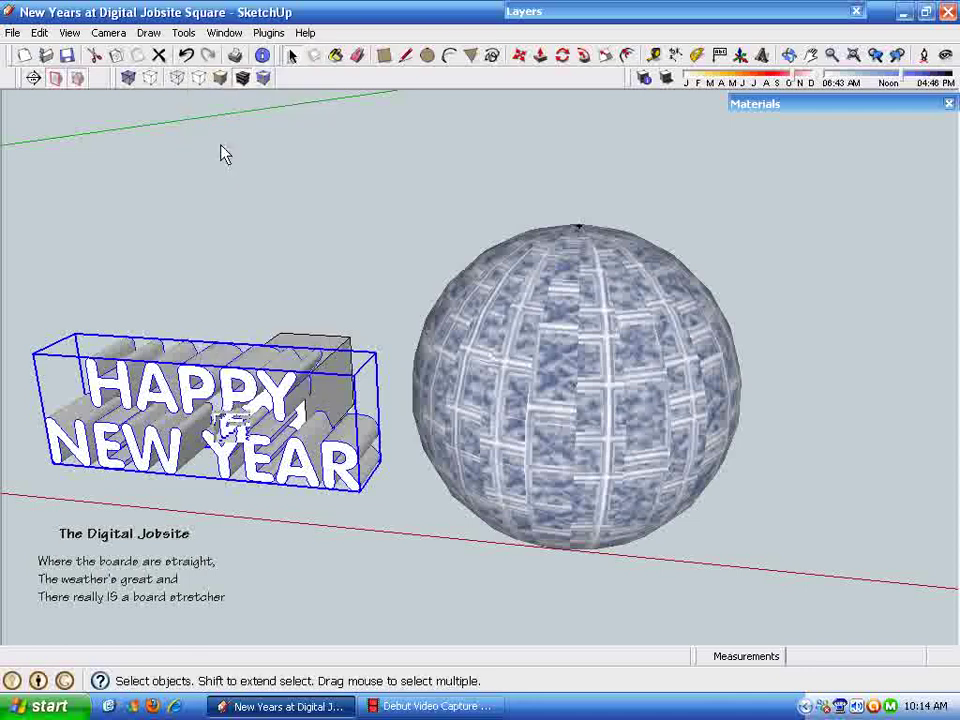
Move the HAPPY NEW YEAR text off the box so that it overlaps the lower front of the sphere.
middle_click_drag(223, 152, 325, 484)
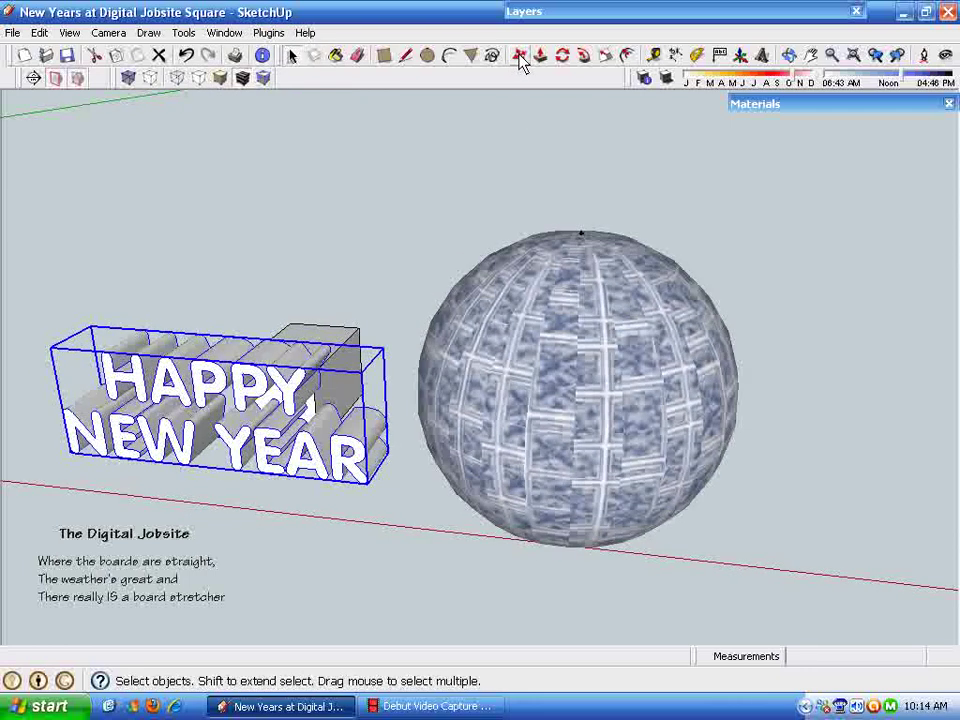
left_click(520, 57)
left_click_drag(270, 462, 240, 458)
middle_click_drag(240, 458, 200, 325)
left_click(204, 318)
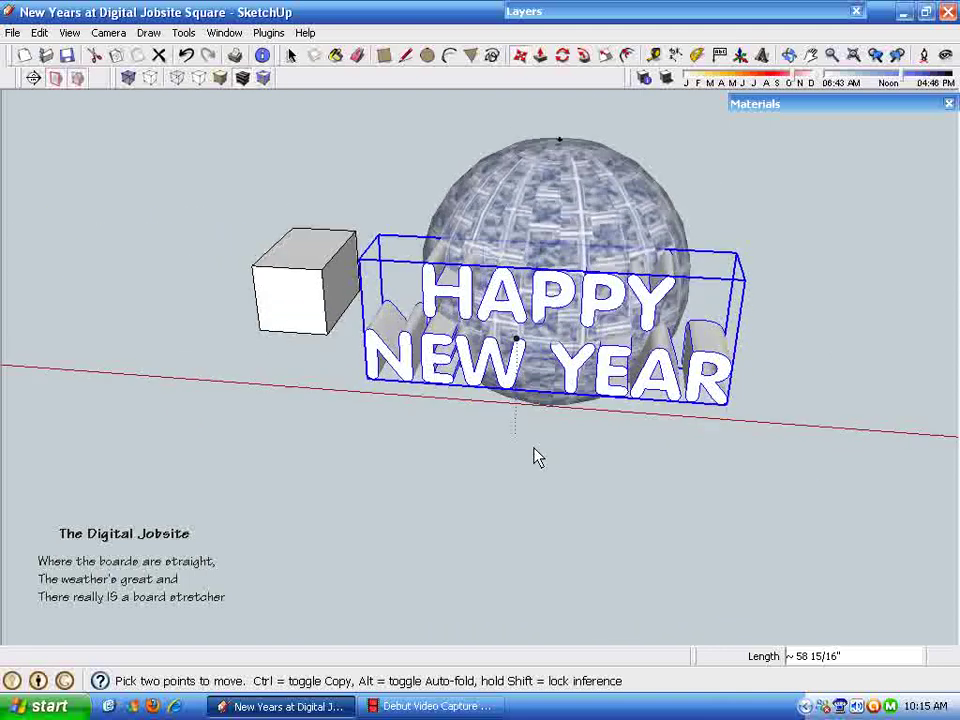
middle_click_drag(536, 456, 491, 433)
scroll(551, 356, "up", 3)
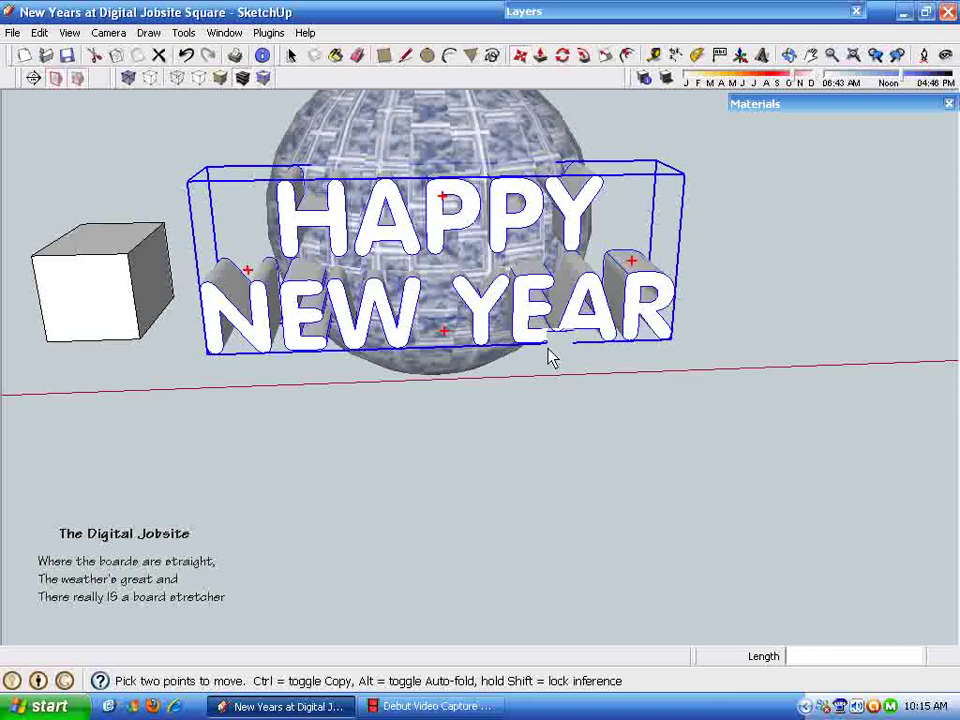
scroll(560, 372, "up", 1)
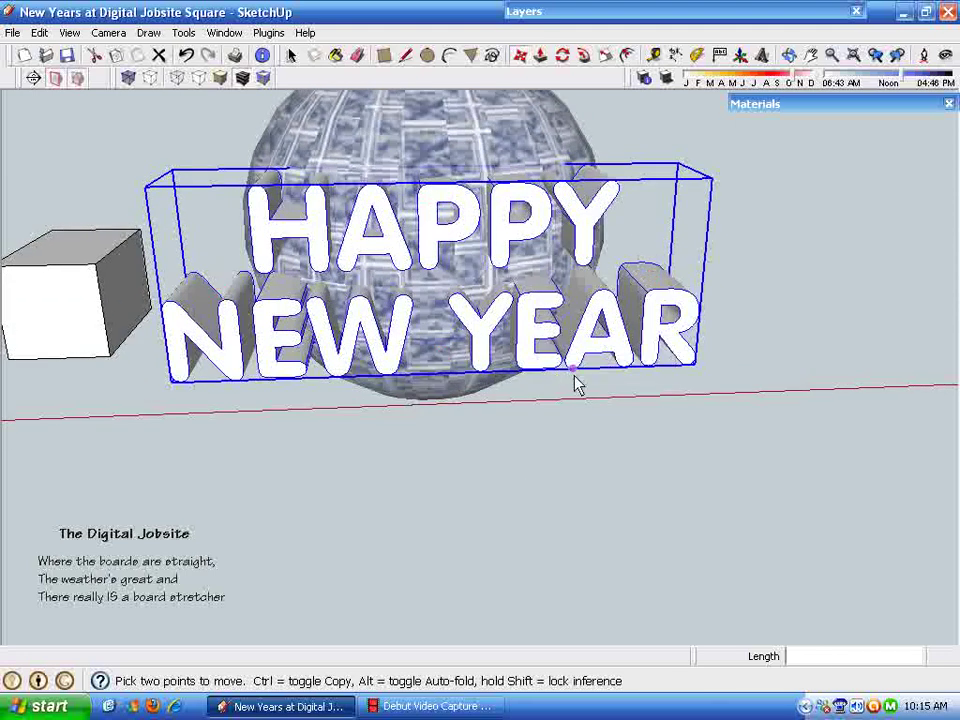
middle_click_drag(553, 306, 537, 373)
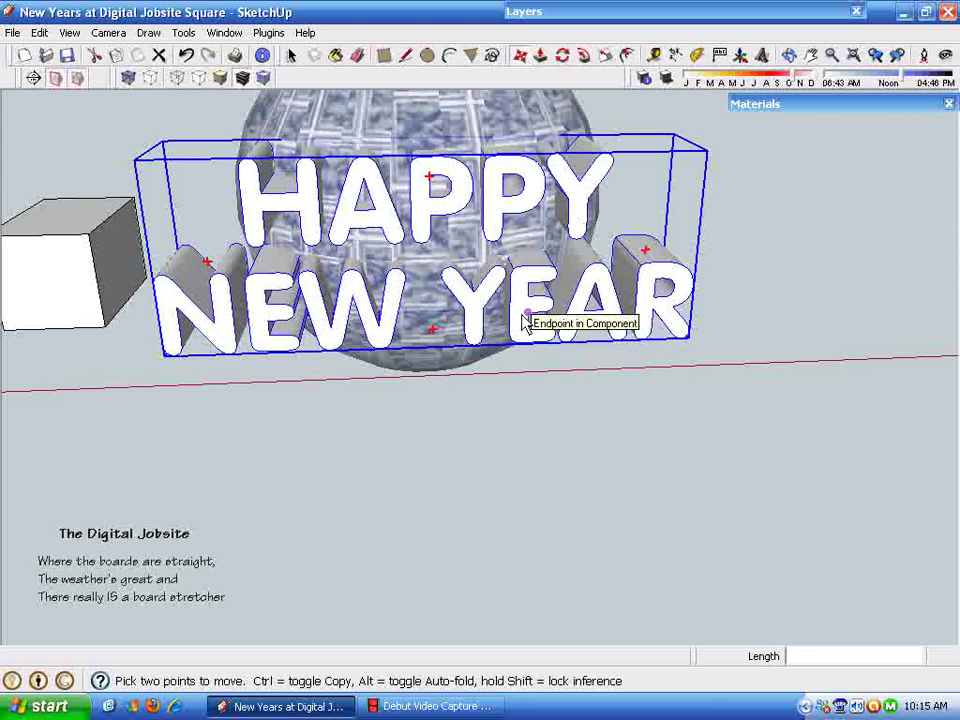
key("space")
middle_click_drag(540, 290, 514, 214)
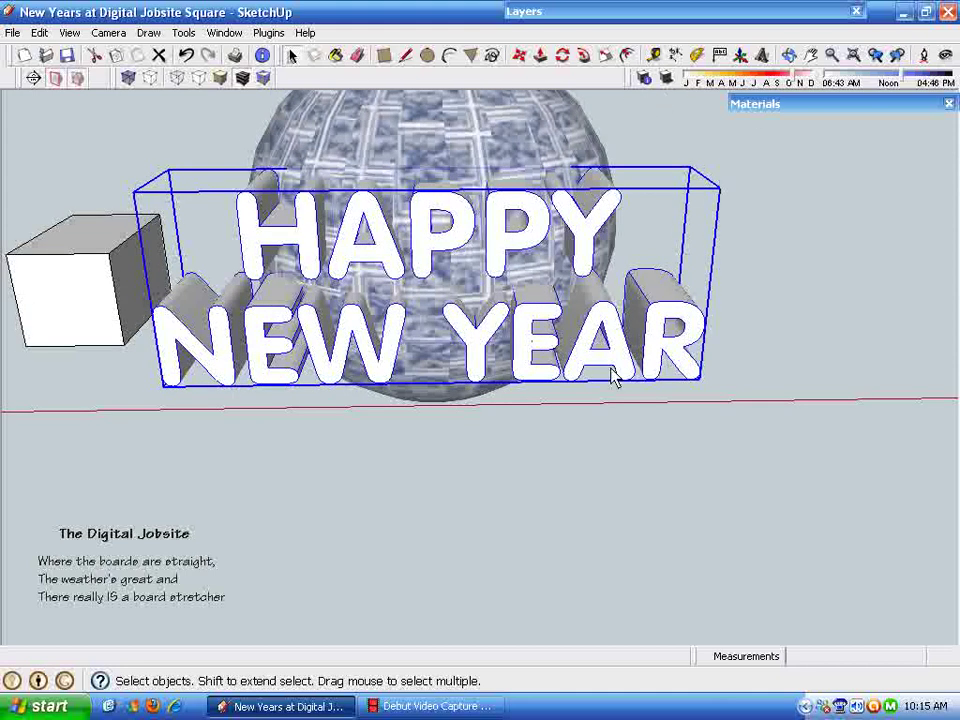
middle_click_drag(507, 322, 548, 316)
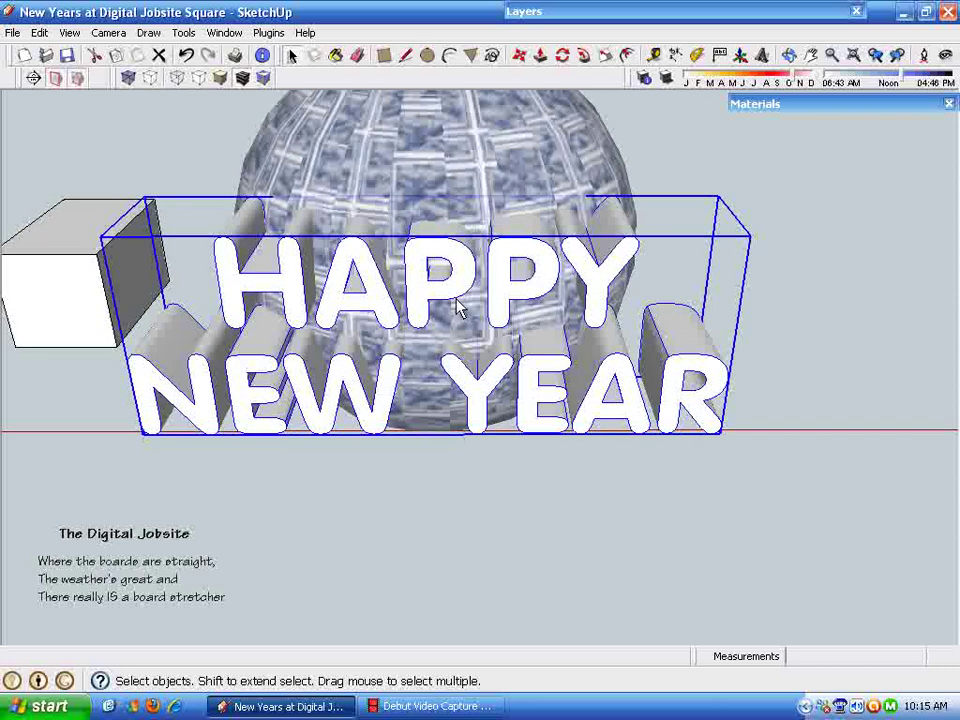
Try scaling the HAPPY NEW YEAR text about its center by 0.67 and 0.60 in the red and green directions.
middle_click_drag(463, 278, 572, 69)
left_click(606, 57)
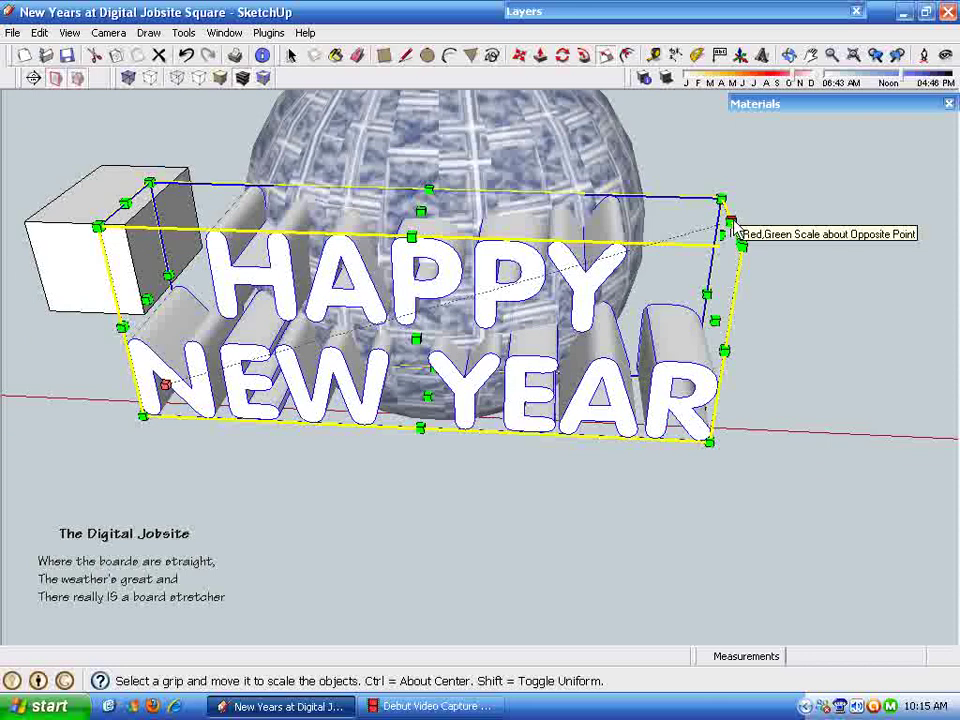
key("ctrl")
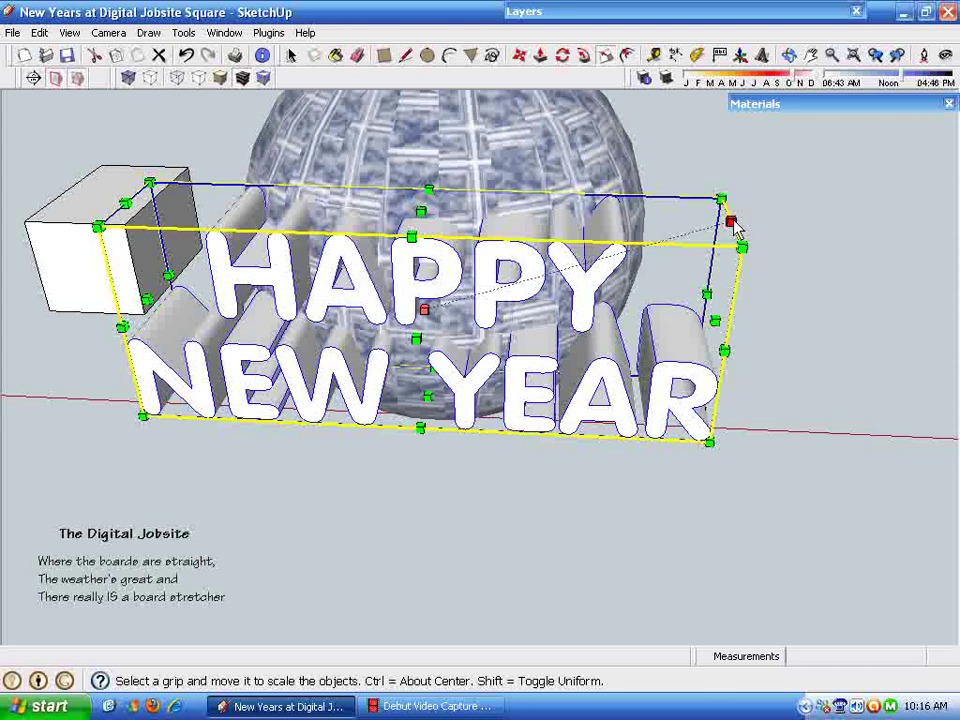
left_click_drag(733, 224, 765, 263, "ctrl")
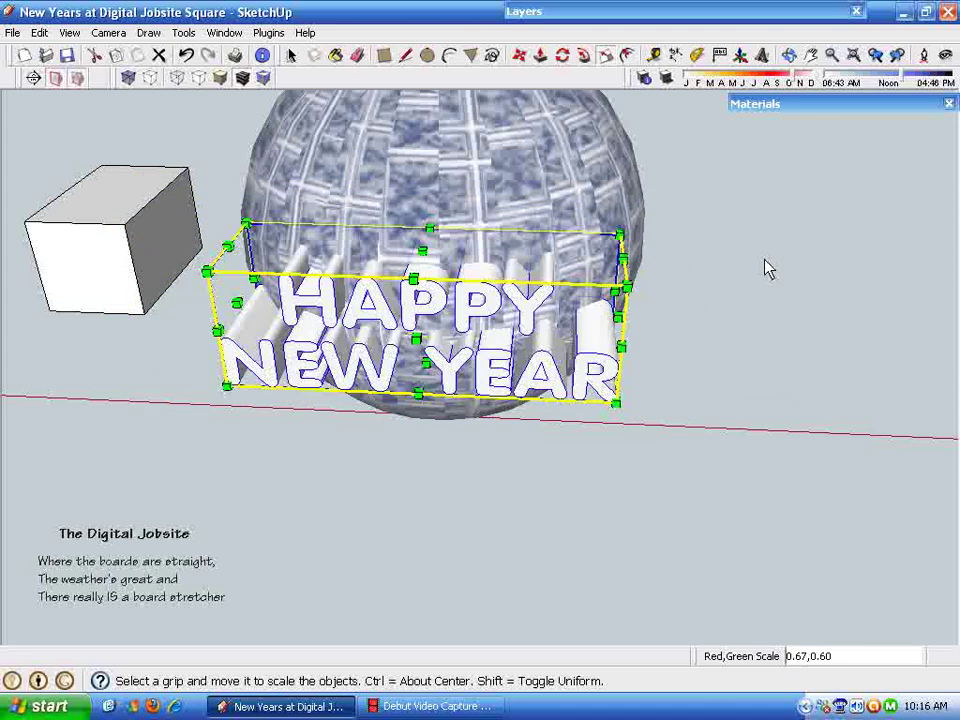
key("ctrl+z")
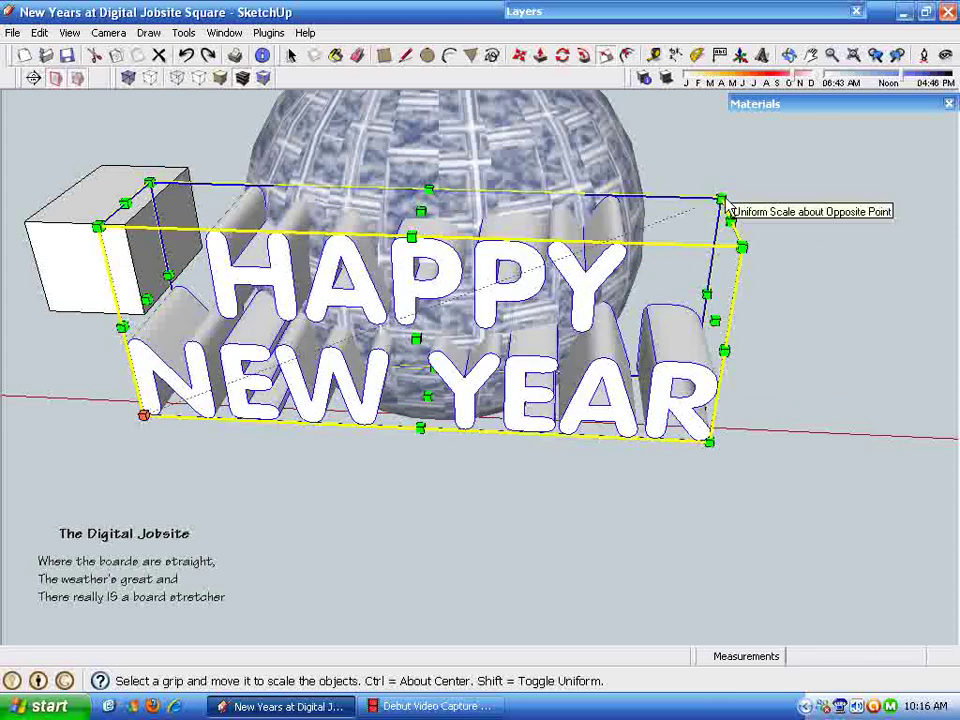
Scale the HAPPY NEW YEAR text uniformly about its center by a factor of 0.60.
left_click_drag(724, 205, 601, 252)
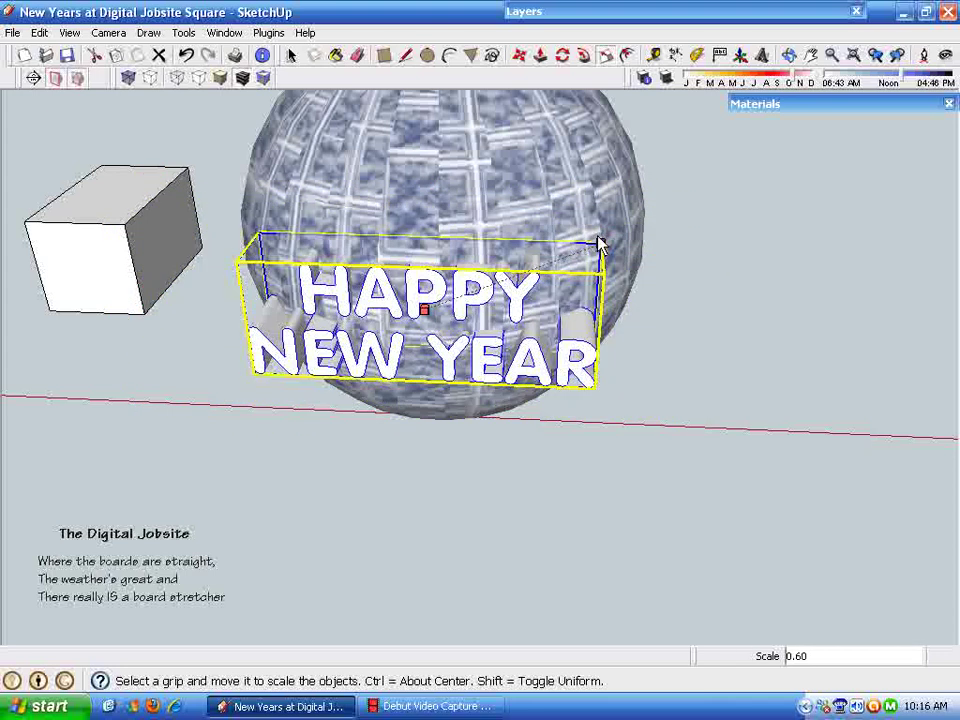
key("space")
scroll(409, 444, "up", 3)
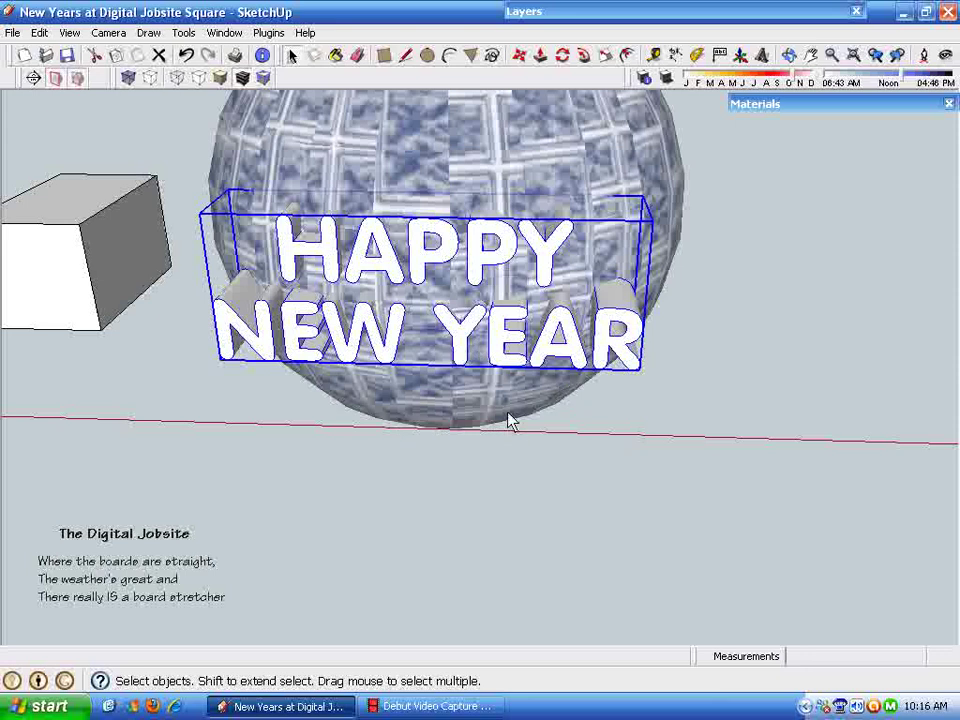
Paint the HAPPY NEW YEAR text with the in-model gold material Metal_Corrogated_Shiny.
middle_click_drag(508, 418, 420, 369)
middle_click_drag(450, 310, 858, 150)
middle_click_drag(875, 100, 827, 120)
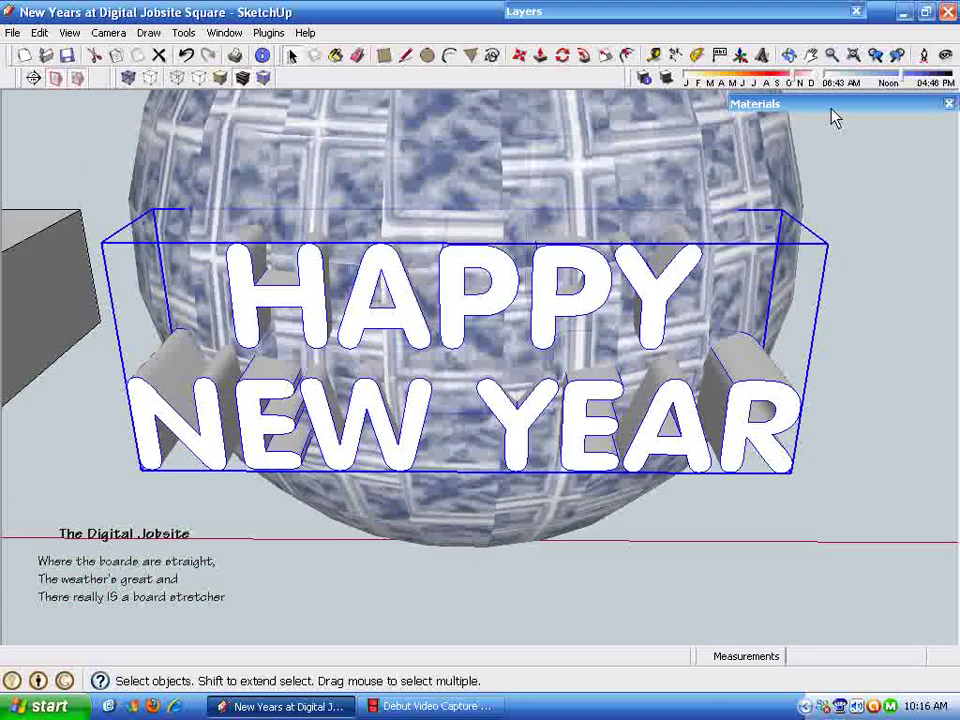
left_click(835, 118)
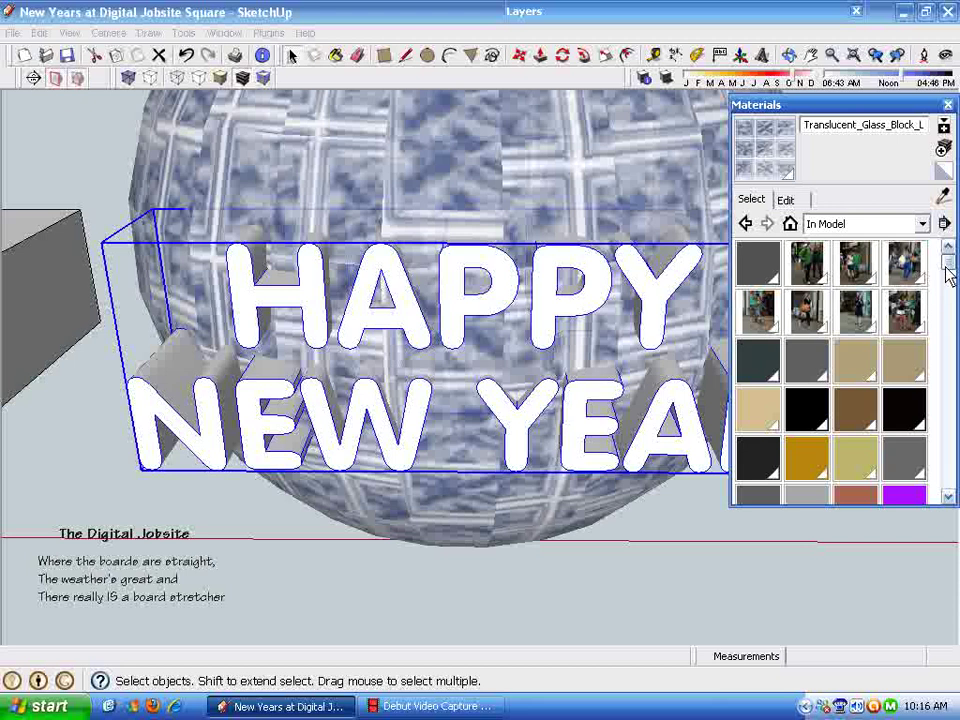
left_click_drag(949, 272, 917, 443)
left_click(855, 302)
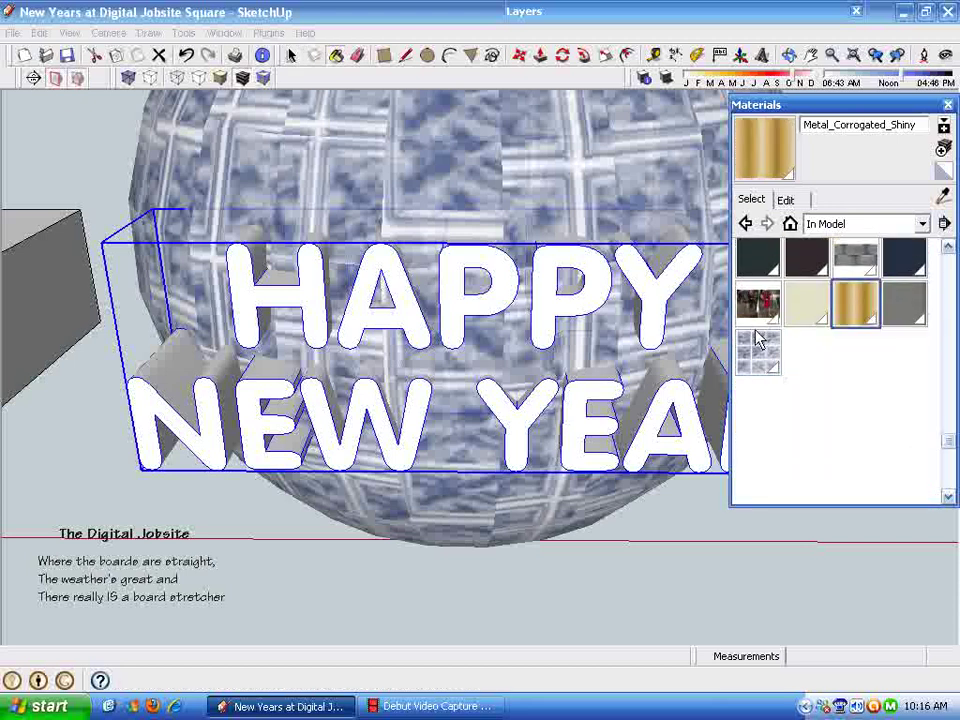
left_click(550, 270)
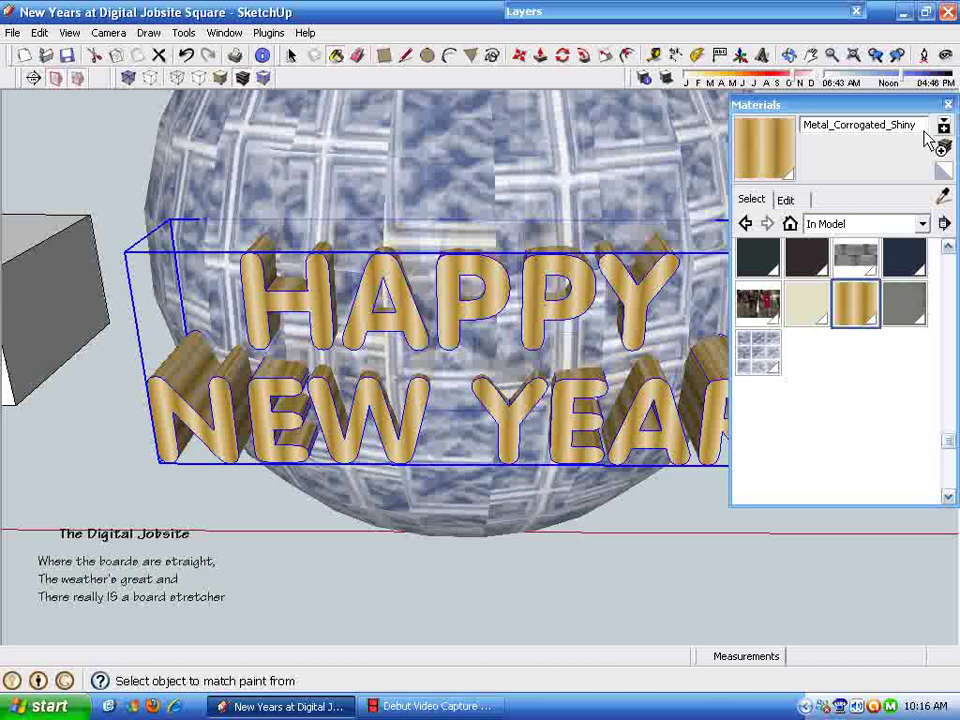
key("space")
left_click(877, 108)
left_click(934, 476)
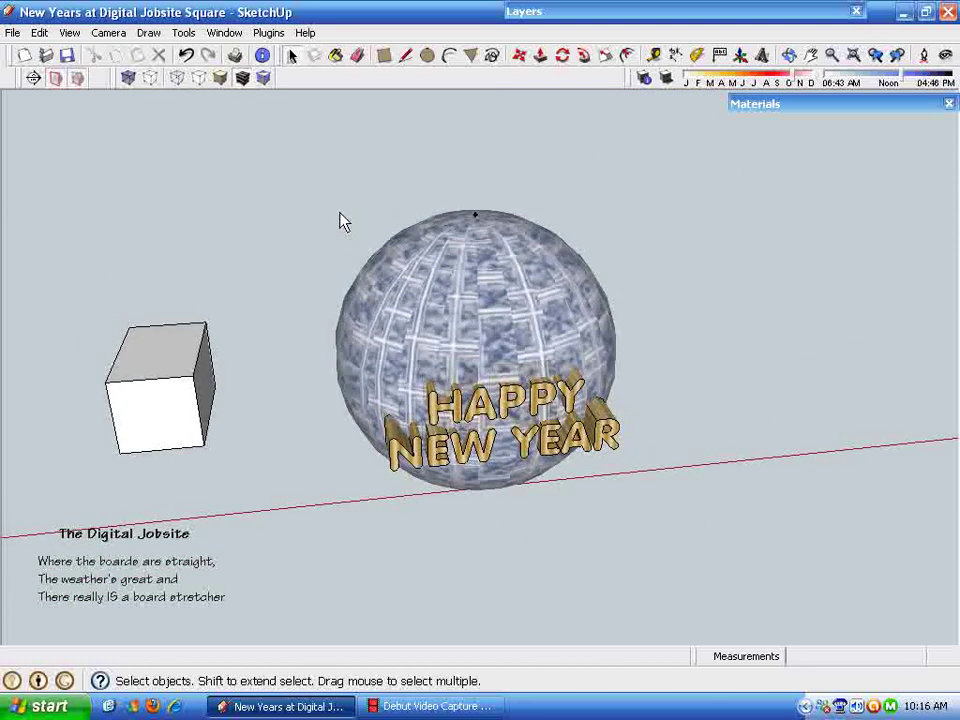
Make a group from all of the sphere's connected geometry.
triple_click(462, 322)
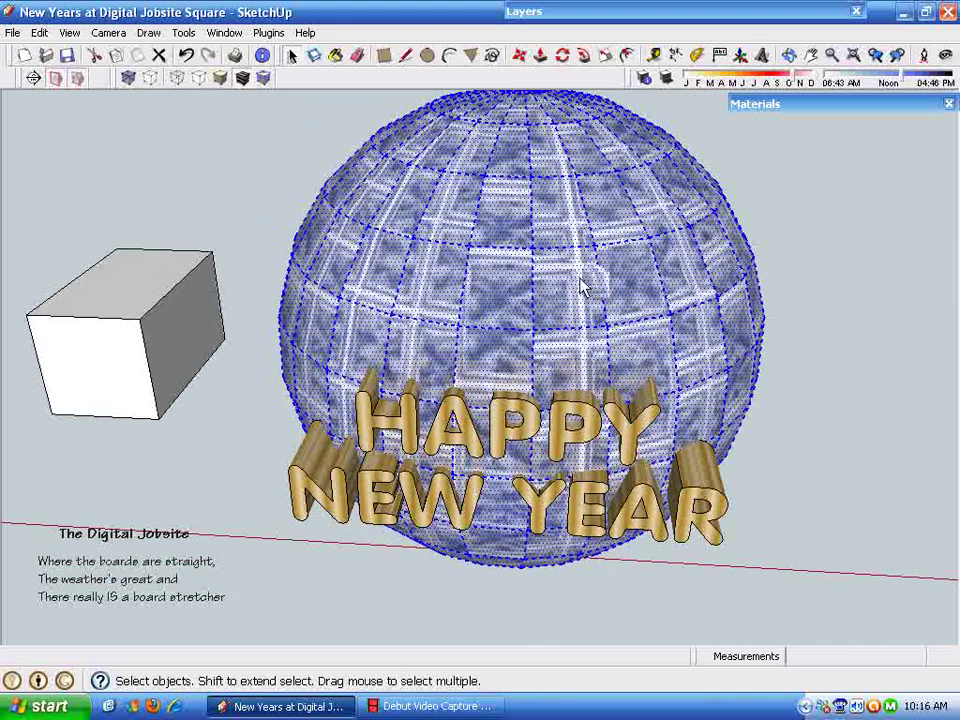
right_click(580, 268)
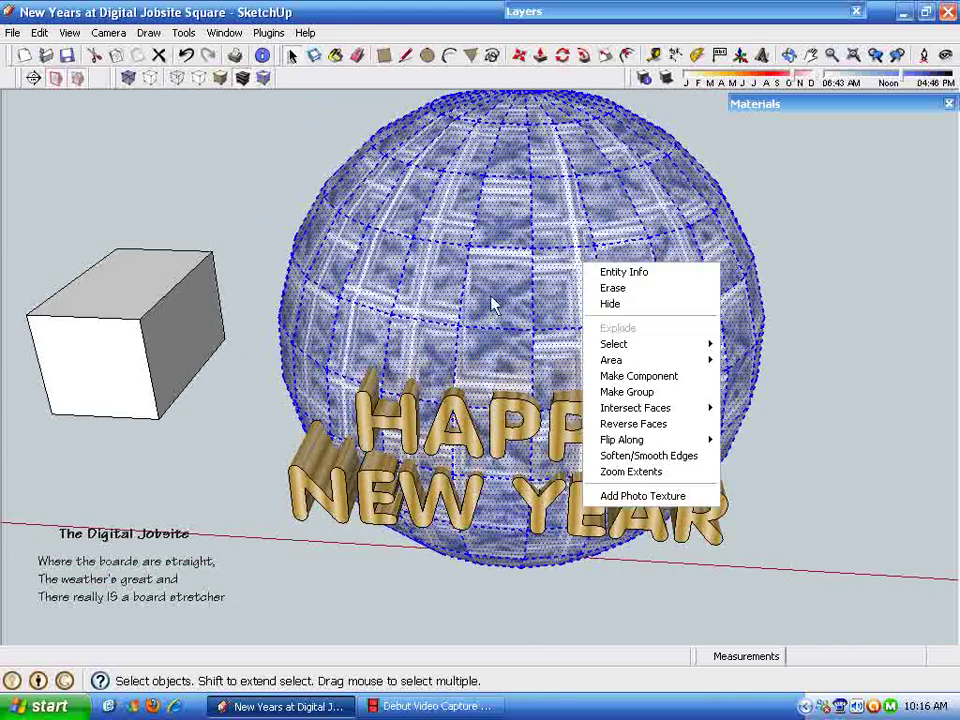
left_click(645, 393)
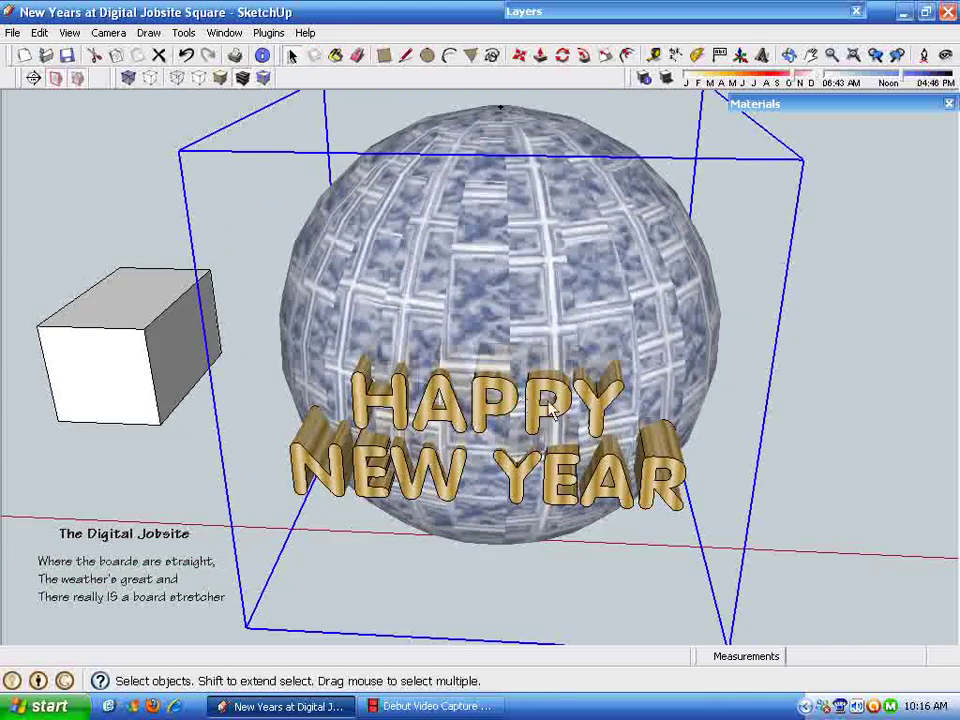
Group the sphere and the HAPPY NEW YEAR text together into a single ball object.
left_click(549, 407)
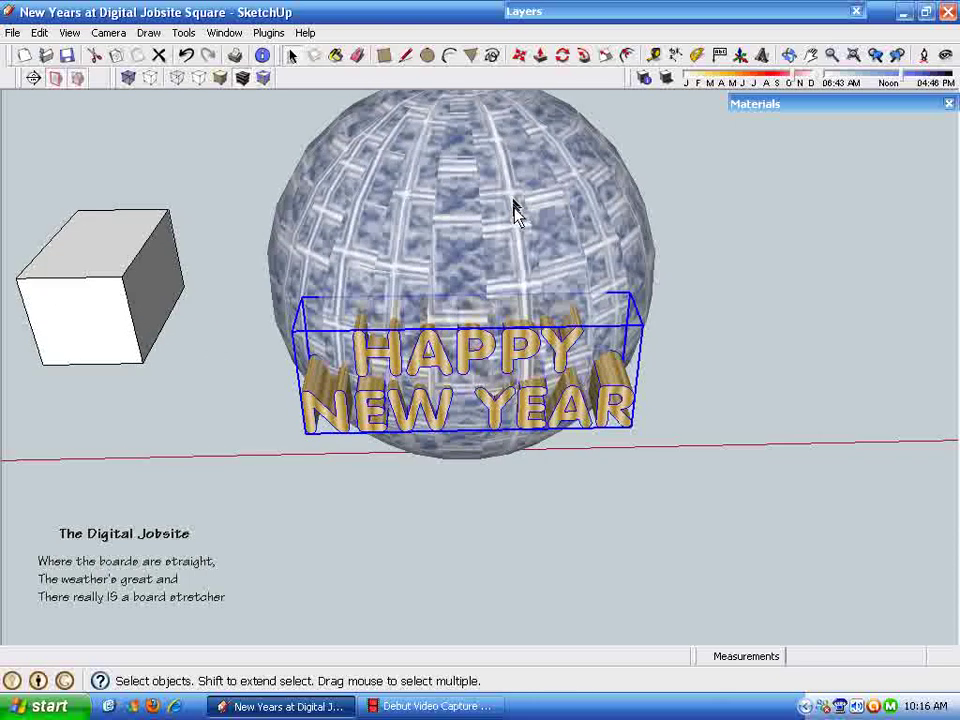
left_click(319, 311)
left_click_drag(192, 144, 771, 589)
right_click(519, 423)
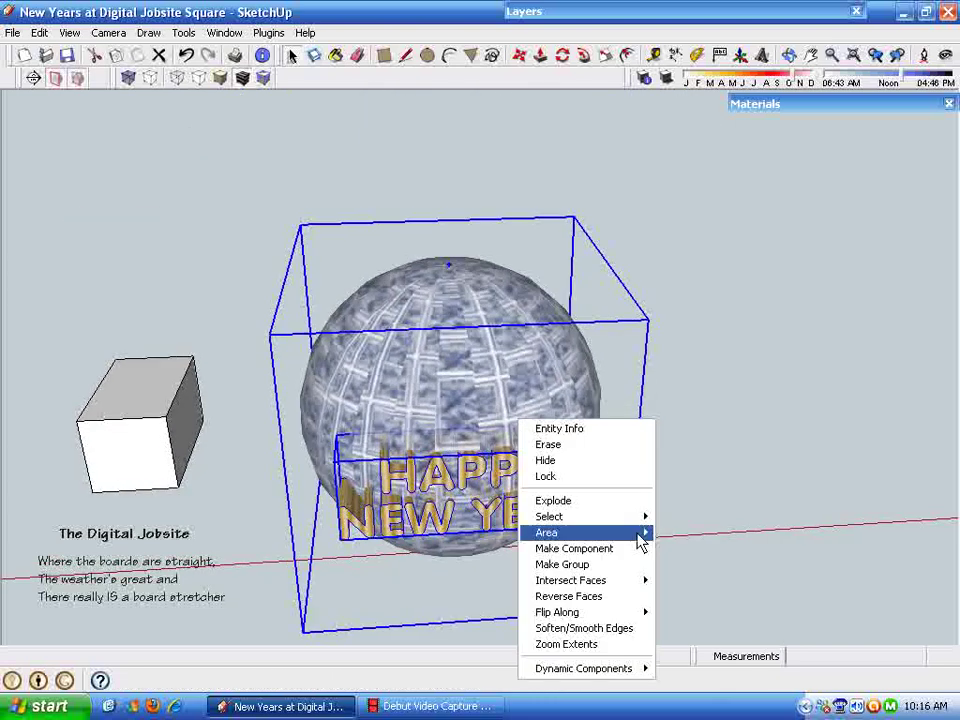
left_click(582, 566)
Move the grouped ball by its top point about 23 19/32", and delete it together with the box.
left_click(519, 57)
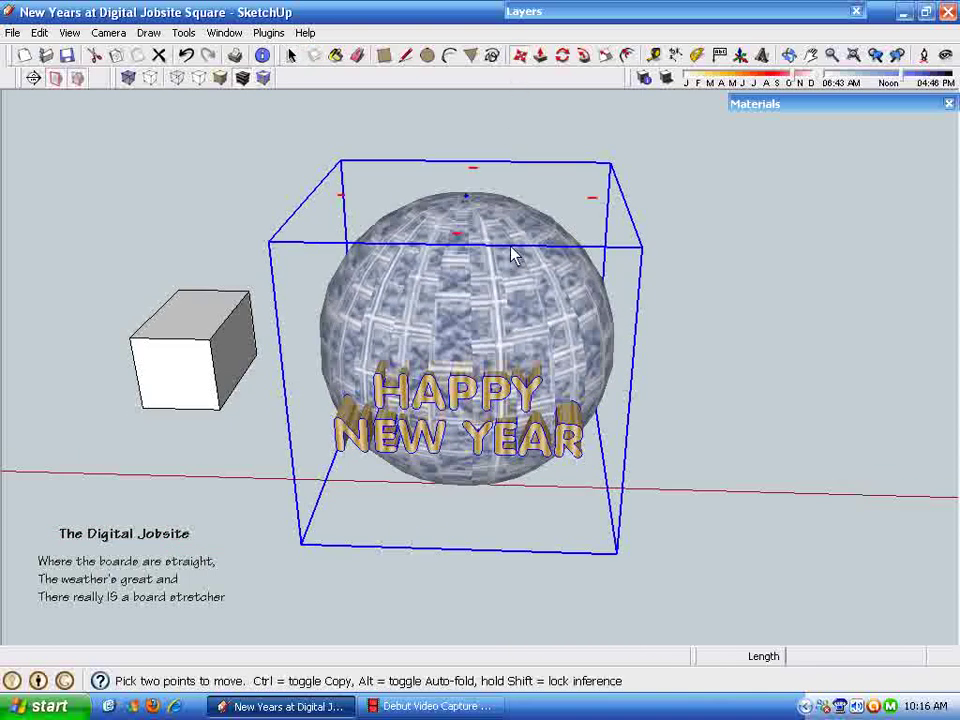
left_click(472, 190)
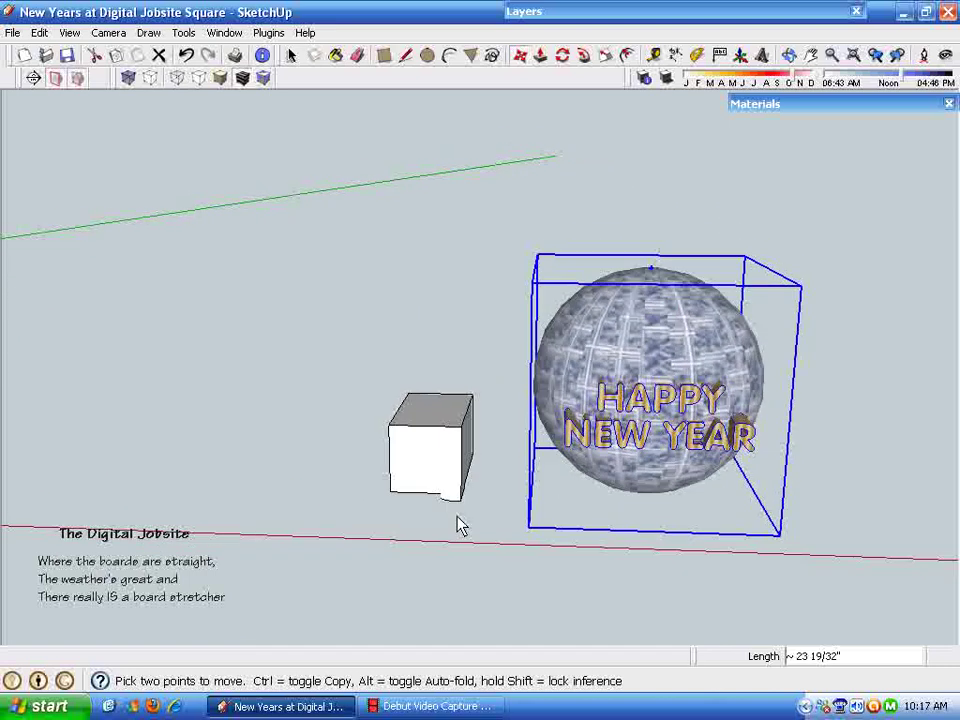
key("space")
left_click_drag(317, 218, 778, 502)
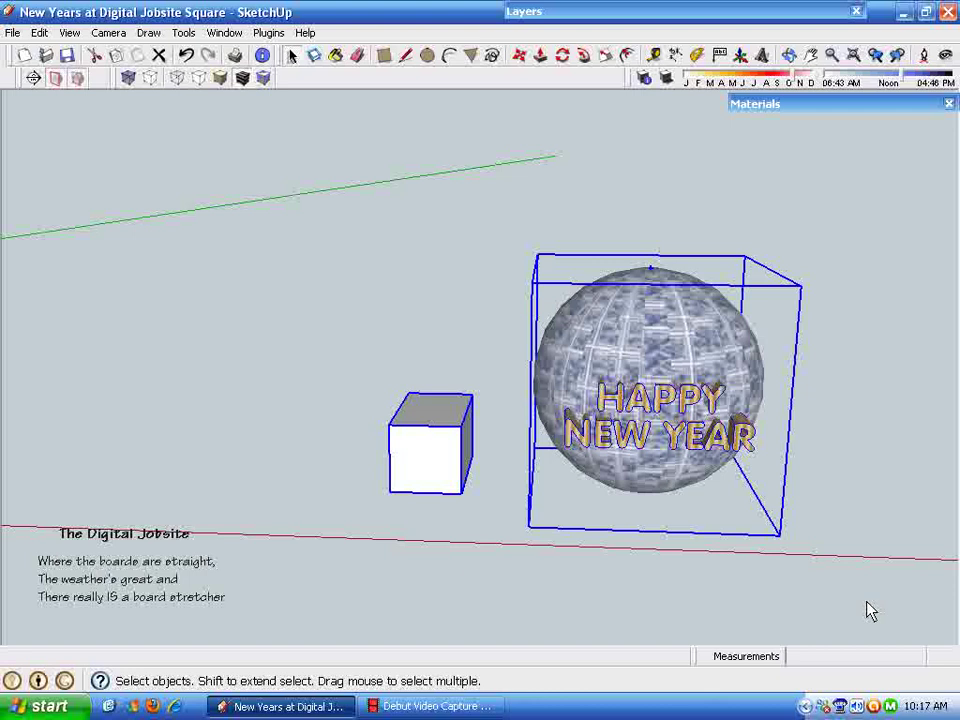
key("Delete")
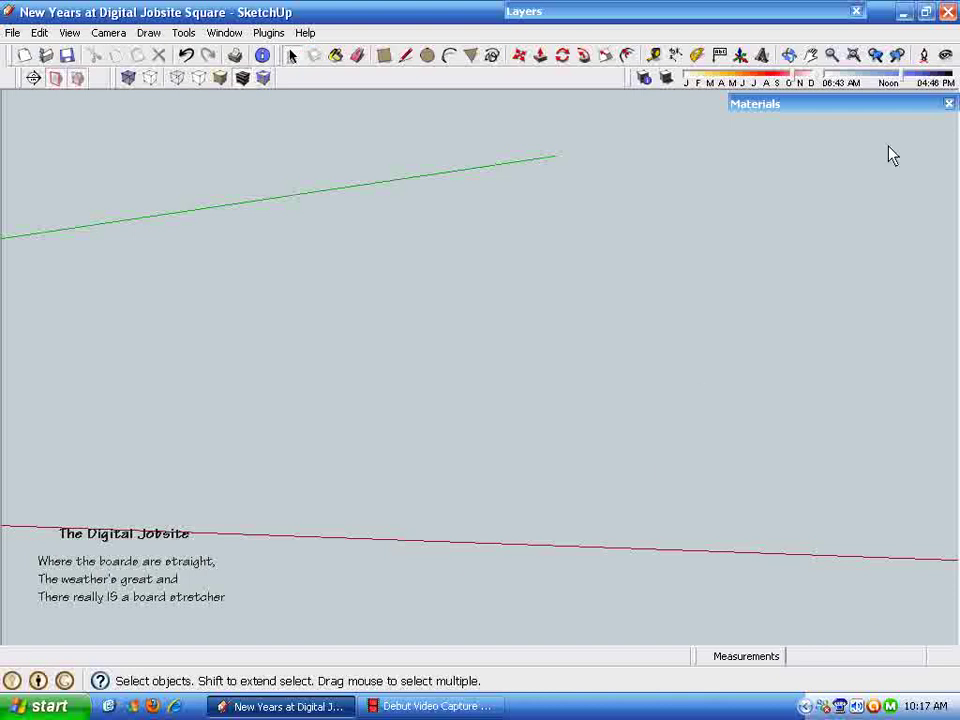
Lower the finished HAPPY NEW YEAR ball 398 31/64" down its pole to just above the 2013 base.
left_click(874, 57)
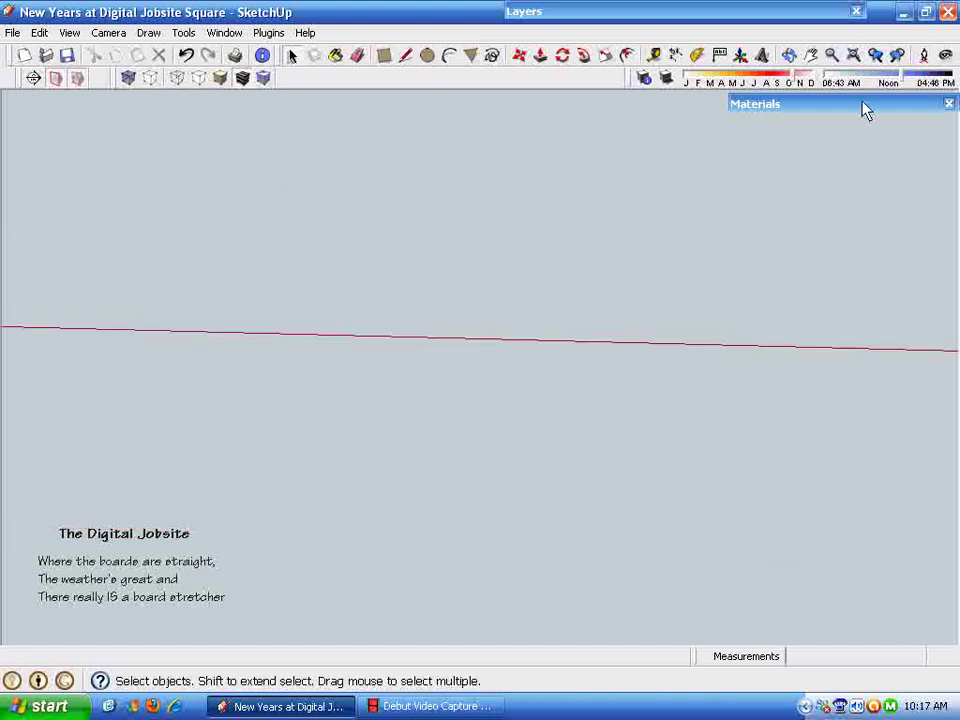
left_click(855, 58)
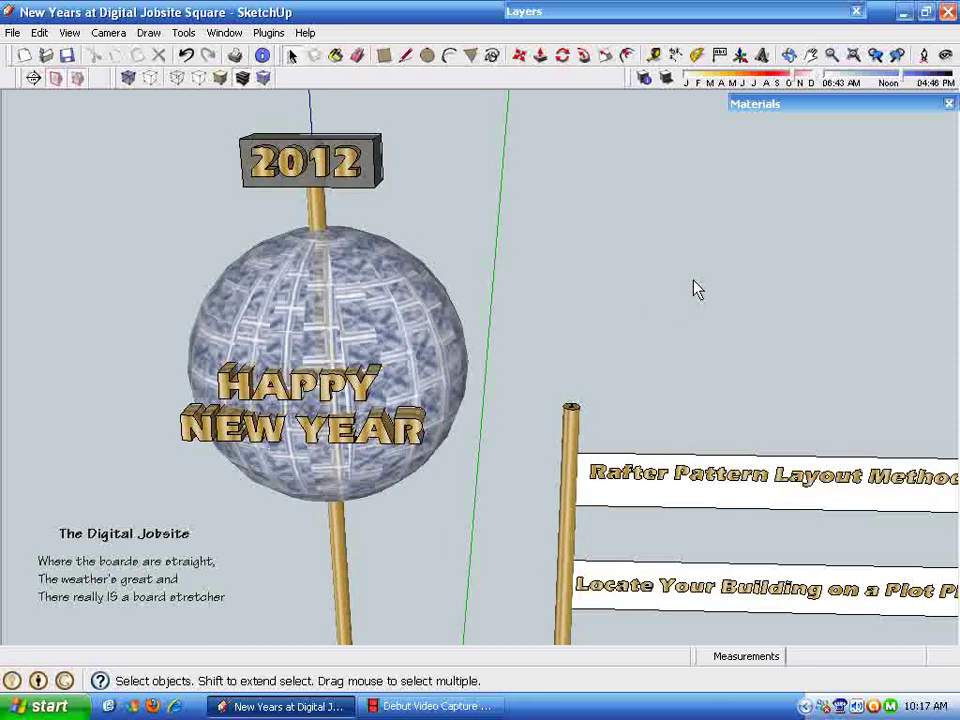
left_click(348, 312)
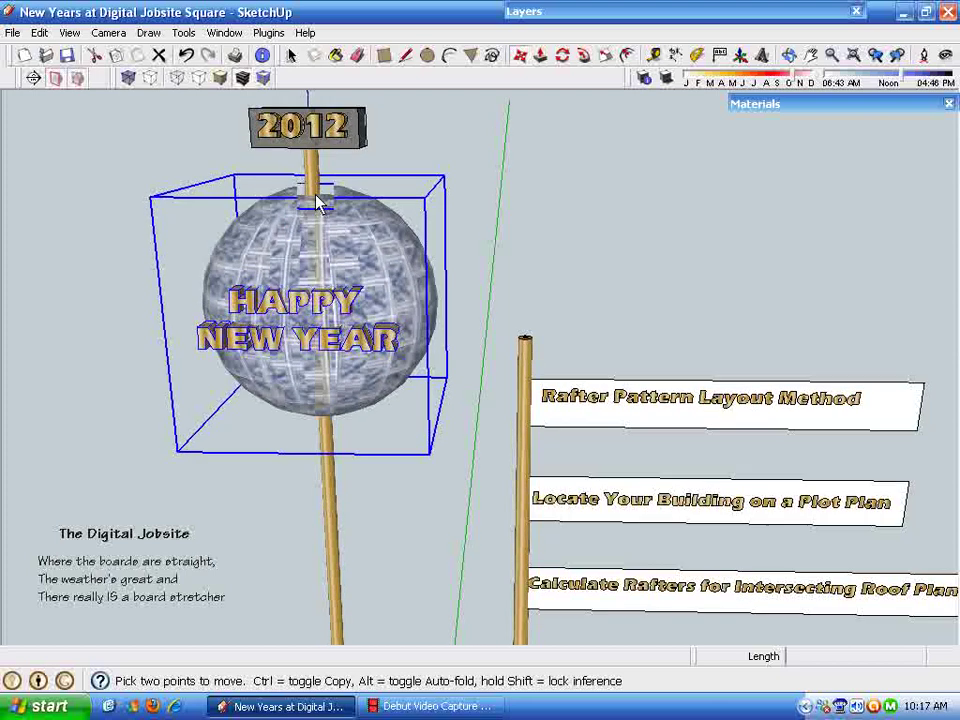
left_click(313, 197)
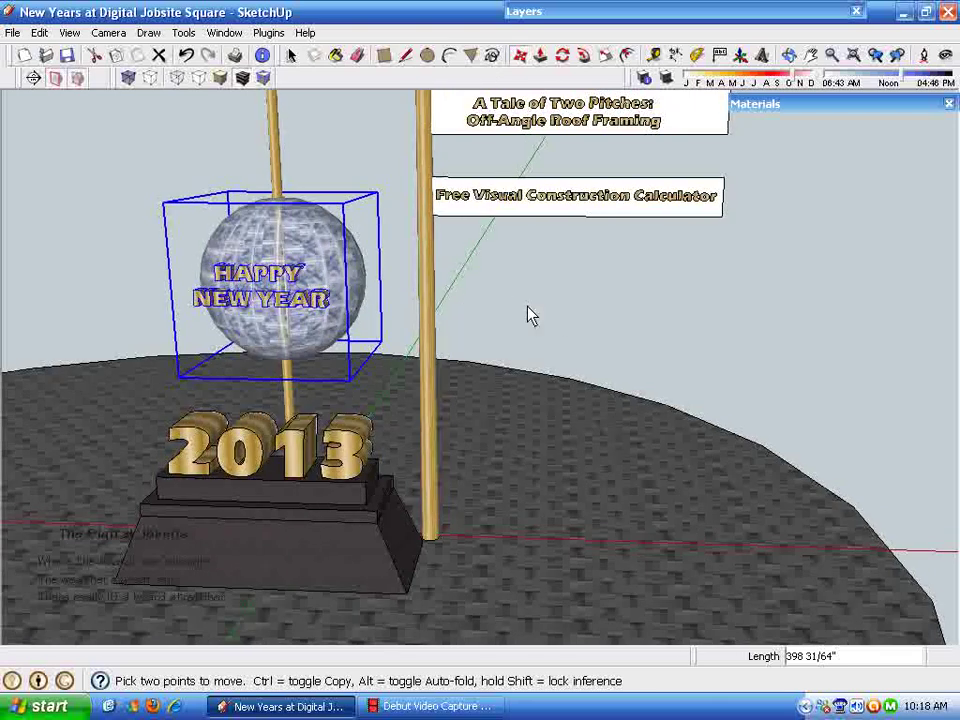
Make the people layer visible and toggle the shadow display.
left_click(726, 14)
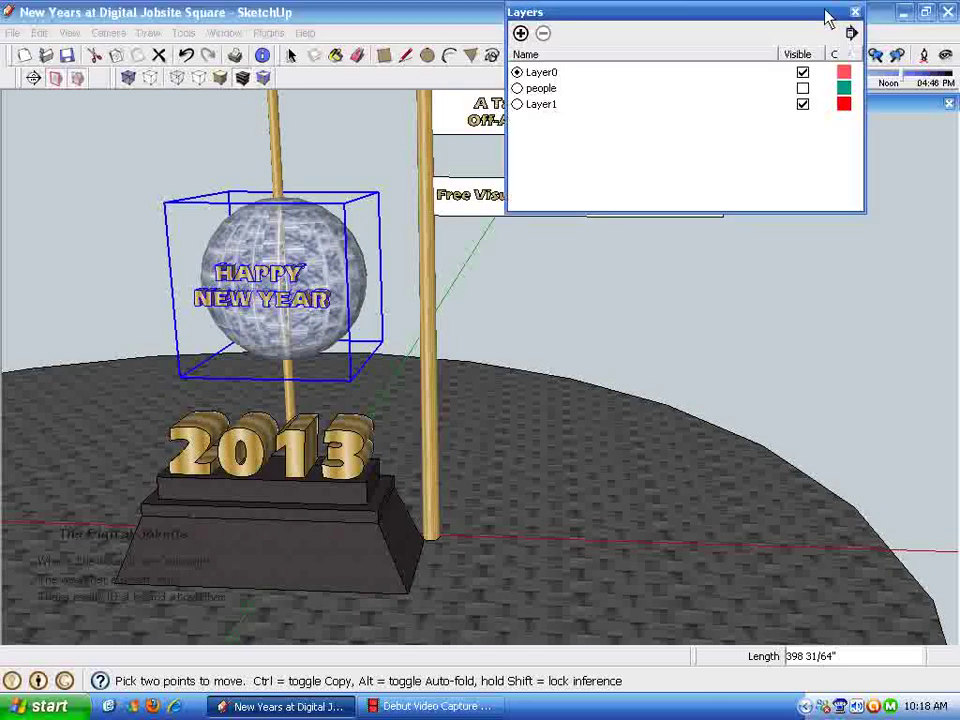
left_click(803, 89)
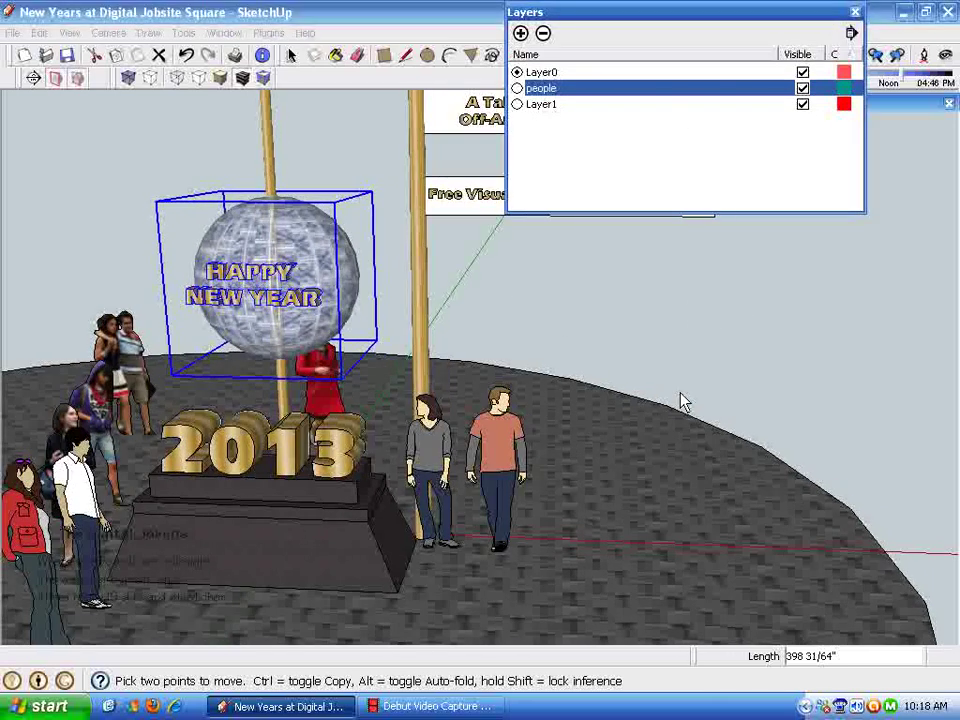
left_click(706, 14)
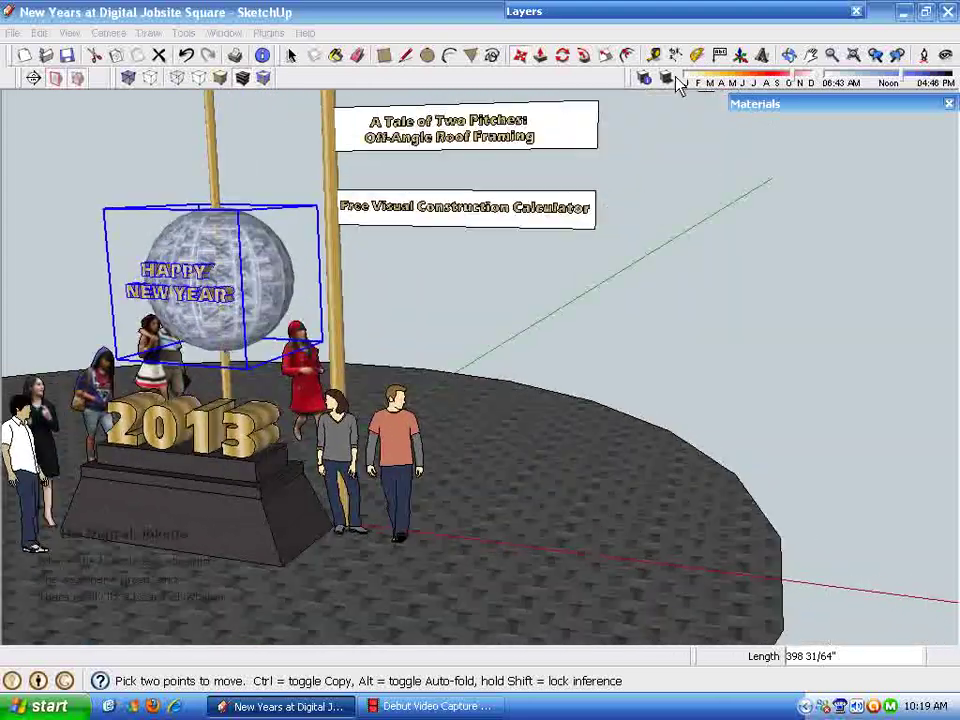
left_click(666, 80)
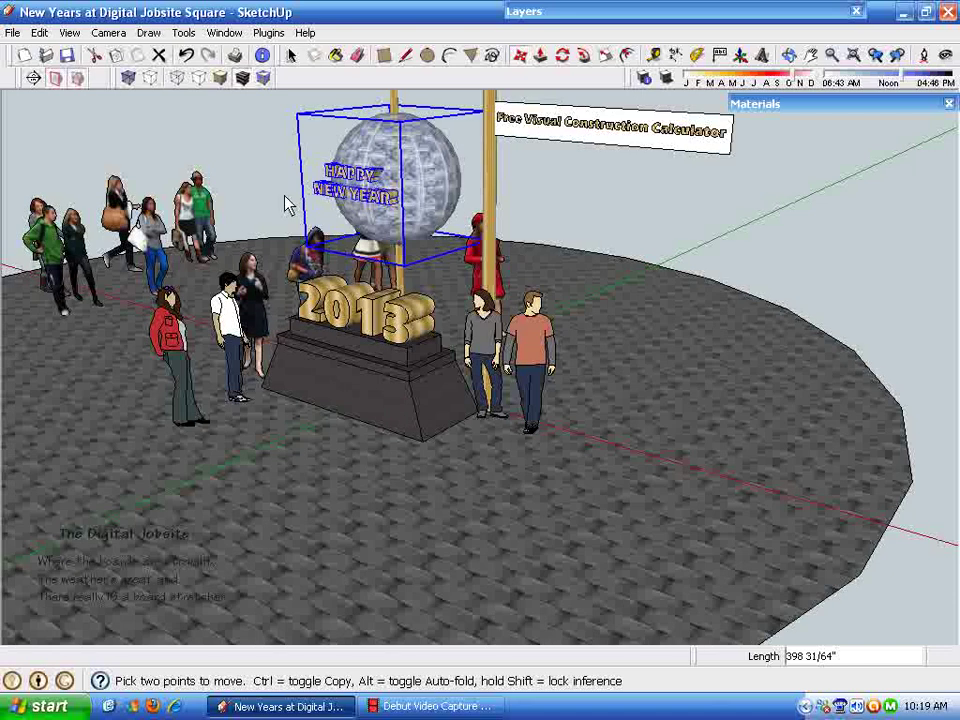
Undo the stray move of the ball and restore the people layer's visibility.
left_click(256, 188)
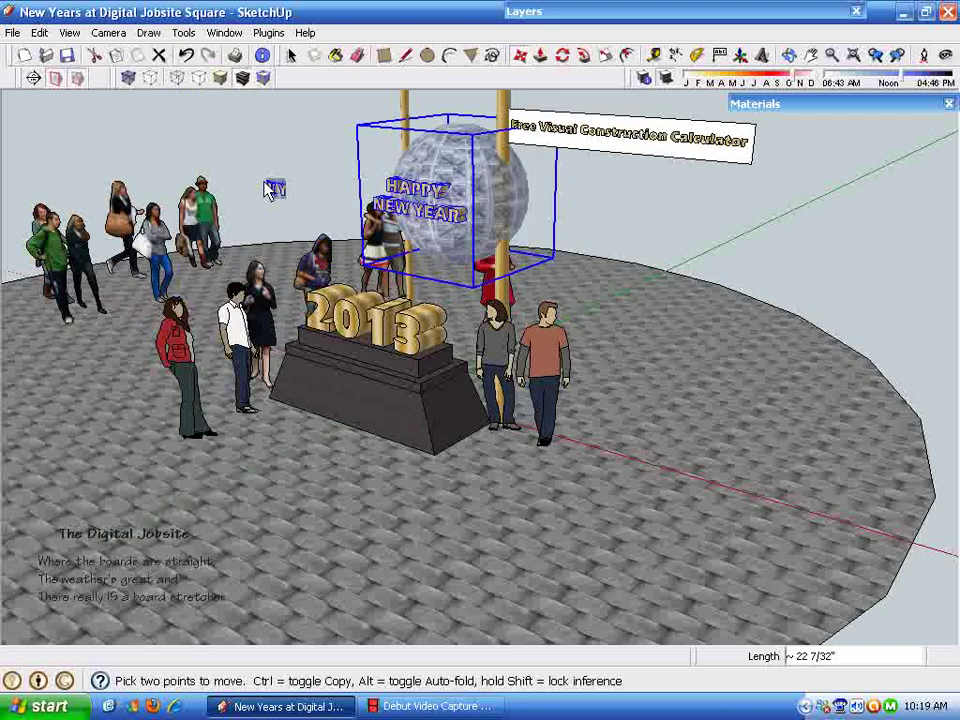
left_click(250, 180)
key("ctrl+z")
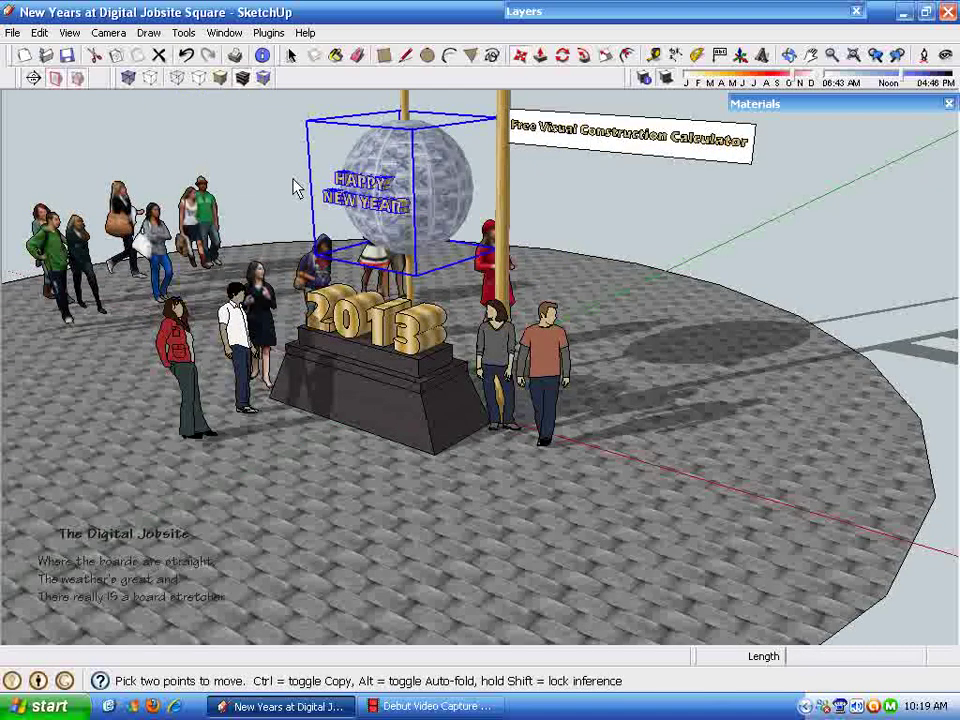
key("ctrl+z")
key("ctrl+z")
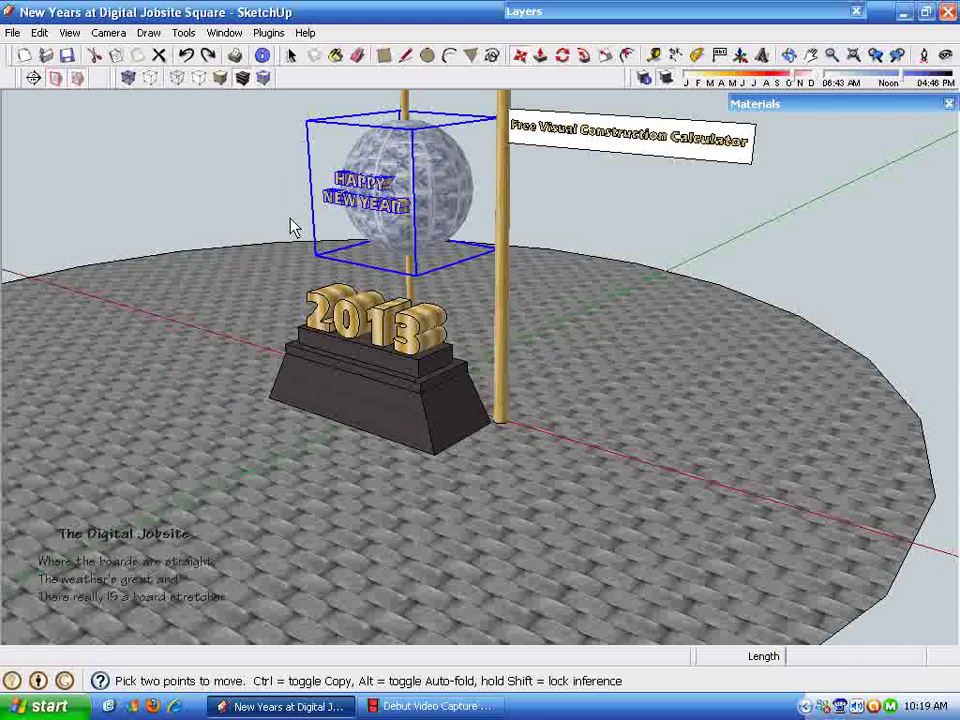
key("ctrl+y")
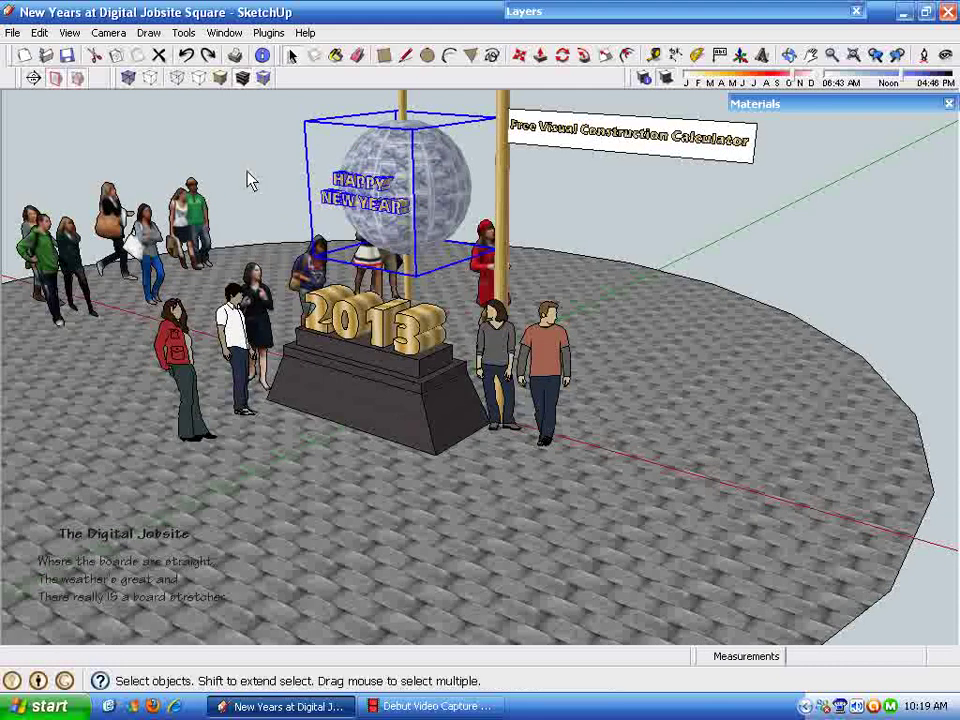
left_click(248, 173)
middle_click_drag(468, 302, 356, 165, "shift")
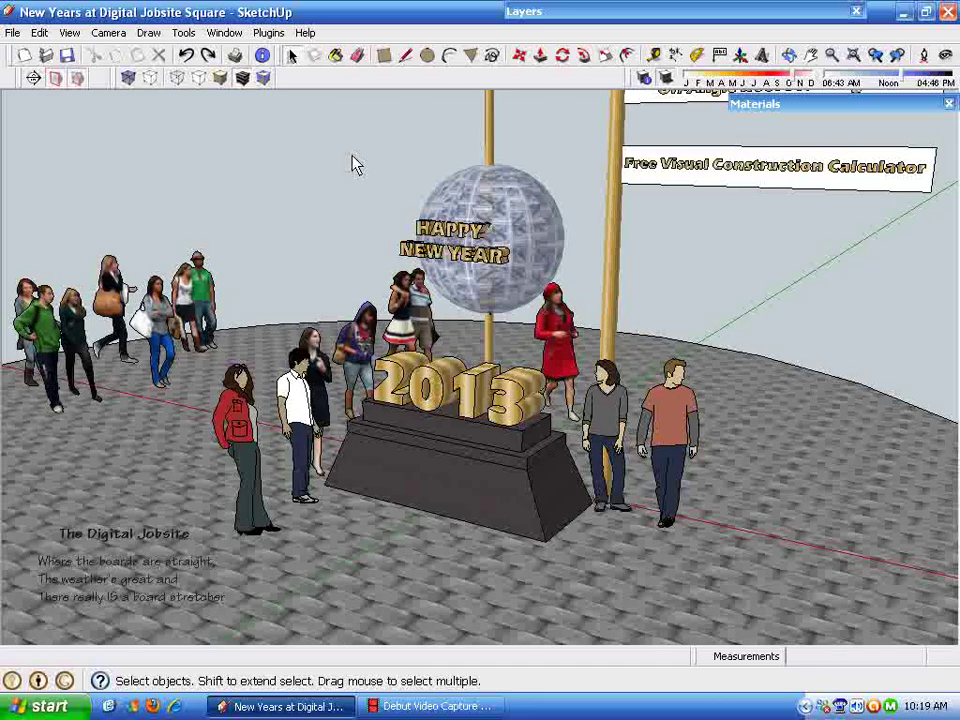